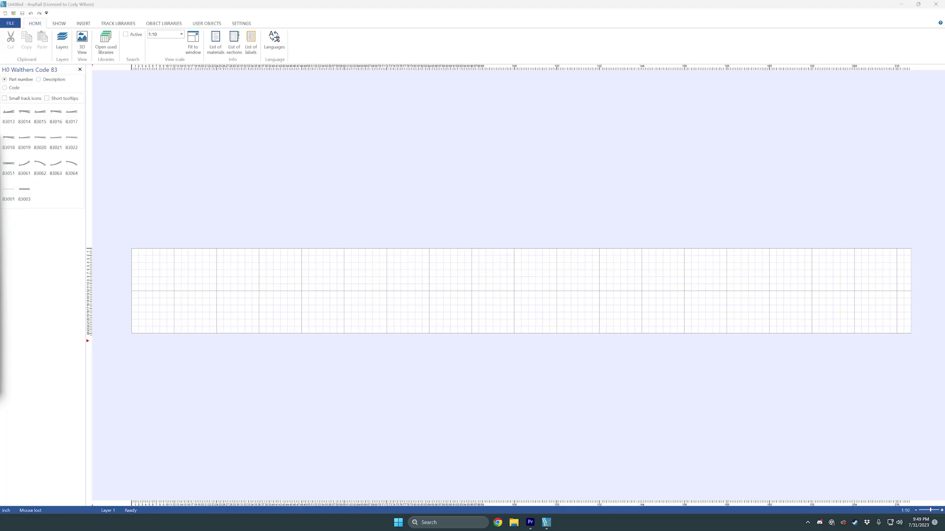
# - Tour the Show, Insert, Track Libraries and Object Libraries ribbon tabs, ending back on Home
pyautogui.click(375, 235)
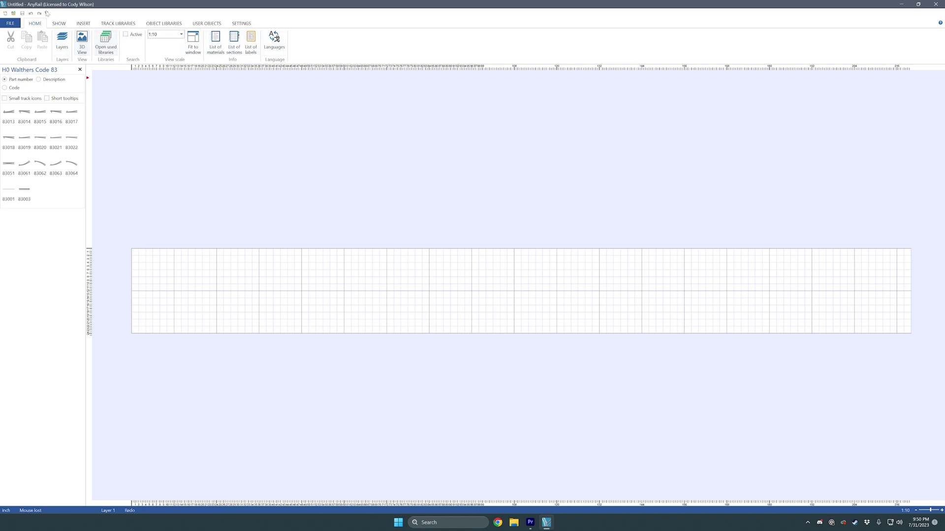
pyautogui.click(60, 25)
pyautogui.click(82, 25)
pyautogui.click(118, 25)
pyautogui.click(167, 23)
pyautogui.click(118, 23)
pyautogui.click(83, 24)
pyautogui.click(63, 24)
pyautogui.click(42, 25)
# - Rename Layer 1 to 'Track 1' in the Layers panel
pyautogui.click(62, 41)
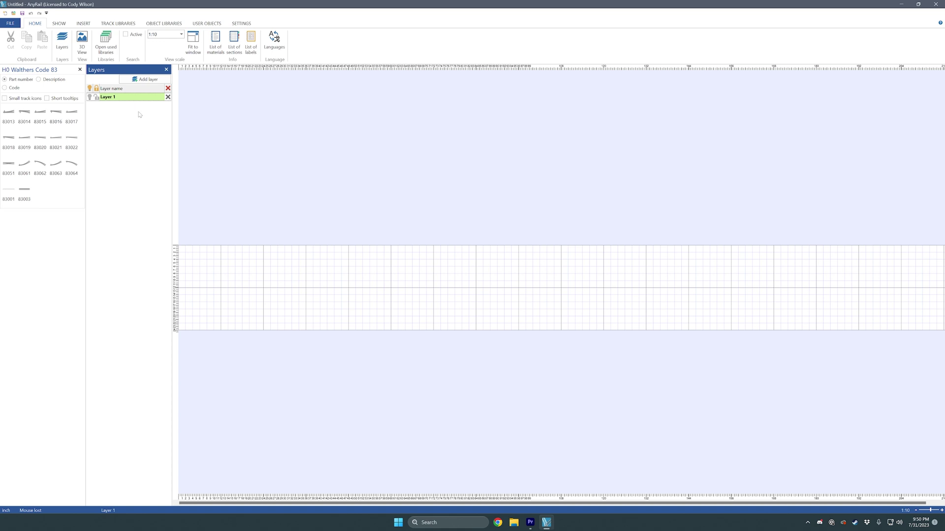
pyautogui.click(116, 97)
pyautogui.hotkey('ctrl', 'a')
pyautogui.write('Track 1')
pyautogui.press('Return')
# - Add two more layers named 'Siding' and 'Buildings'
pyautogui.click(146, 79)
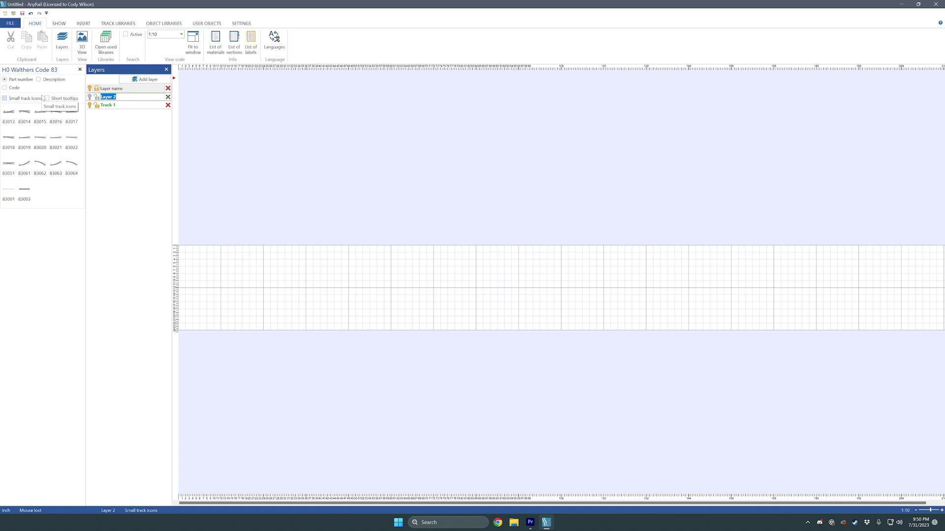
pyautogui.write('Siding')
pyautogui.press('Return')
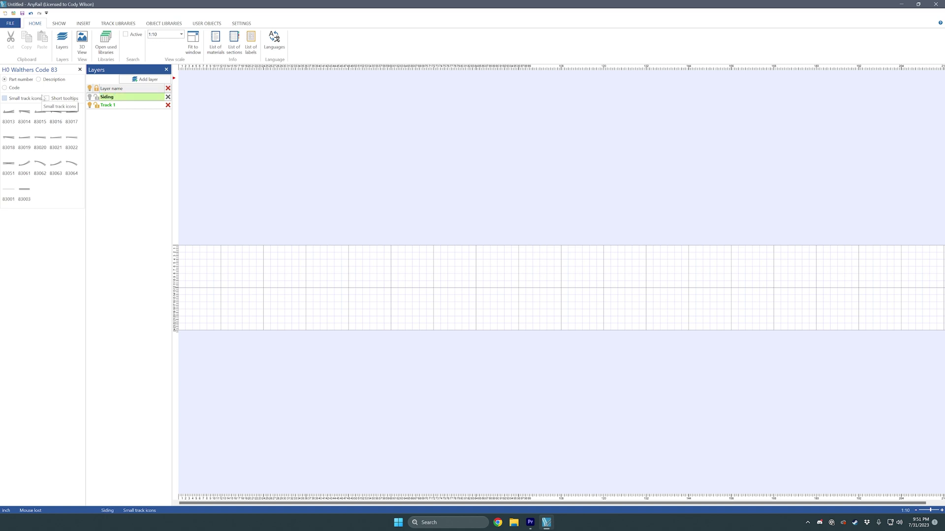
pyautogui.click(144, 79)
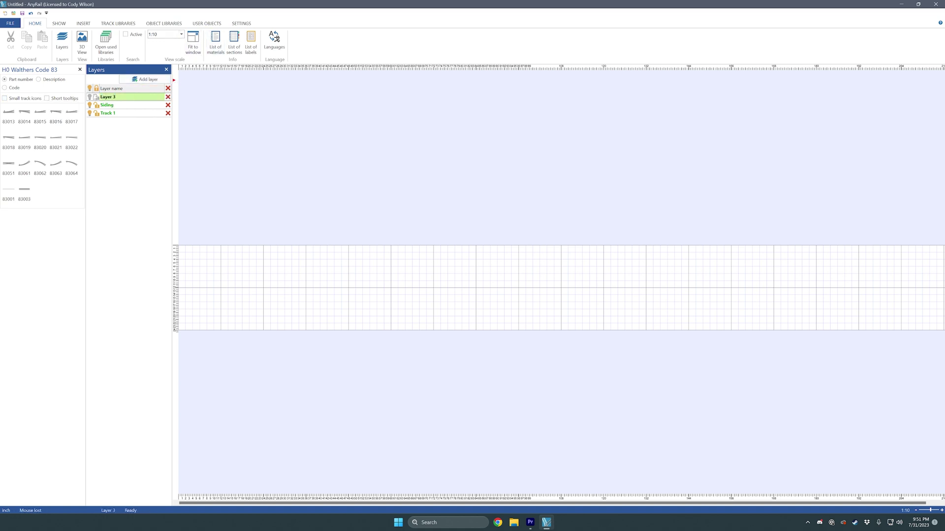
pyautogui.click(119, 99)
pyautogui.hotkey('ctrl', 'a')
pyautogui.write('Buildings')
pyautogui.press('Return')
# - Bring up the Walthers structure libraries under Object Libraries
pyautogui.click(280, 266)
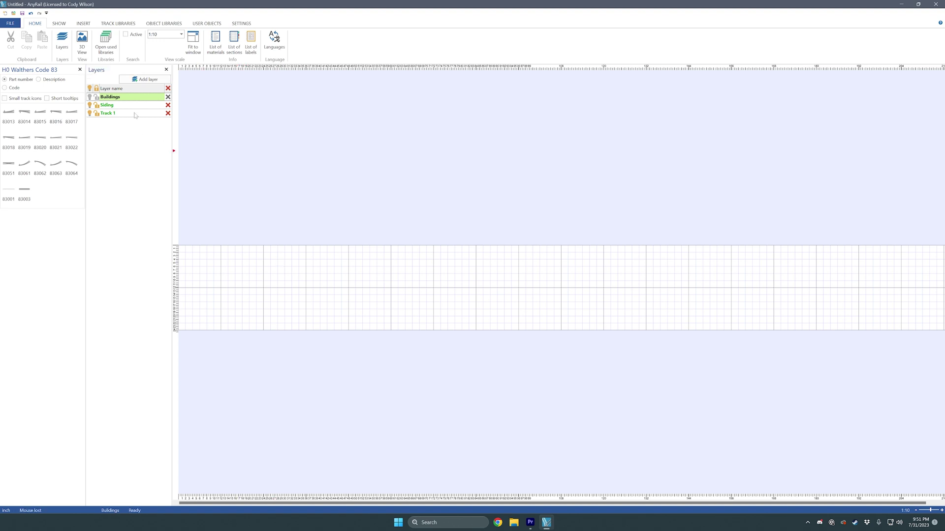
pyautogui.click(128, 104)
pyautogui.click(170, 24)
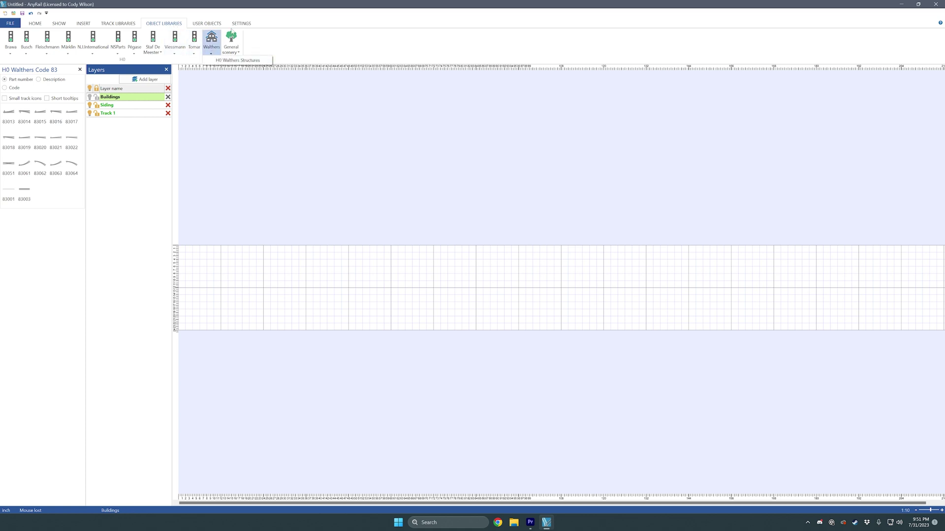
# - From the user-made Walthers H0 objects, drag the 933-3058 sawmill complex onto the layout grid
pyautogui.click(207, 23)
pyautogui.click(264, 42)
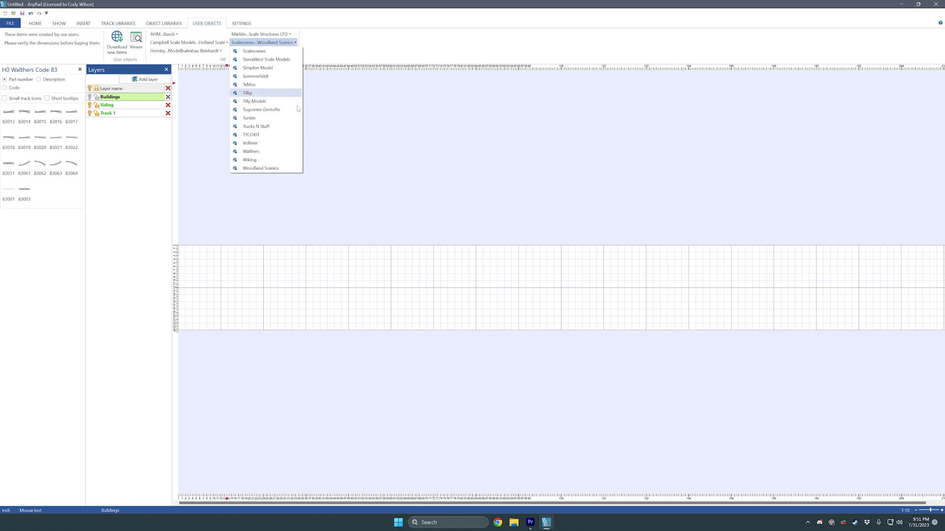
pyautogui.click(264, 151)
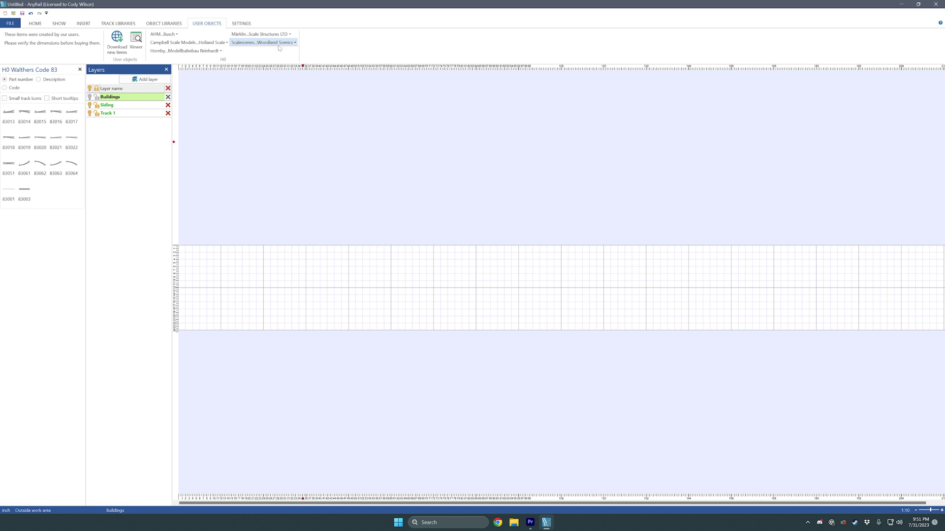
pyautogui.scroll(-15, 107, 210)
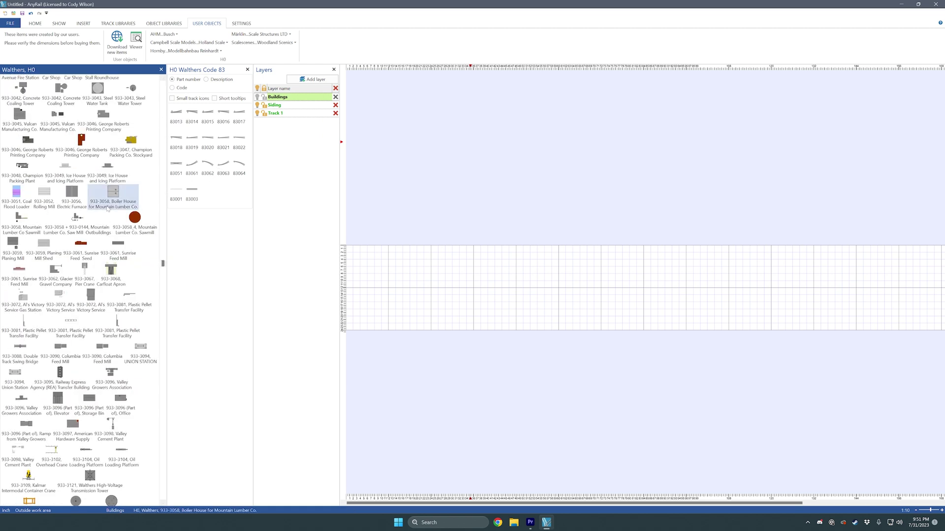
pyautogui.moveTo(65, 219); pyautogui.dragTo(548, 273)
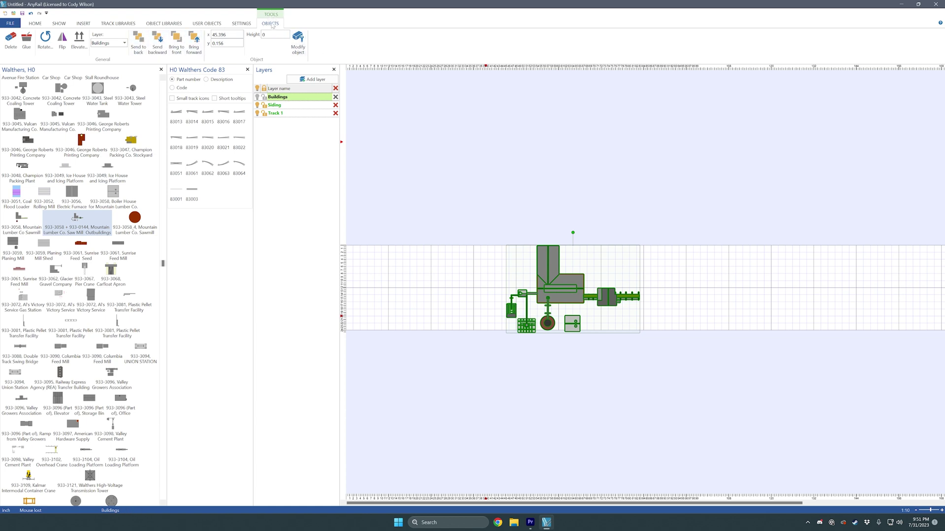
pyautogui.click(124, 43)
# - Keep the sawmill on the Buildings layer and make Siding the active layer
pyautogui.click(102, 51)
pyautogui.click(286, 108)
pyautogui.click(285, 113)
pyautogui.click(303, 105)
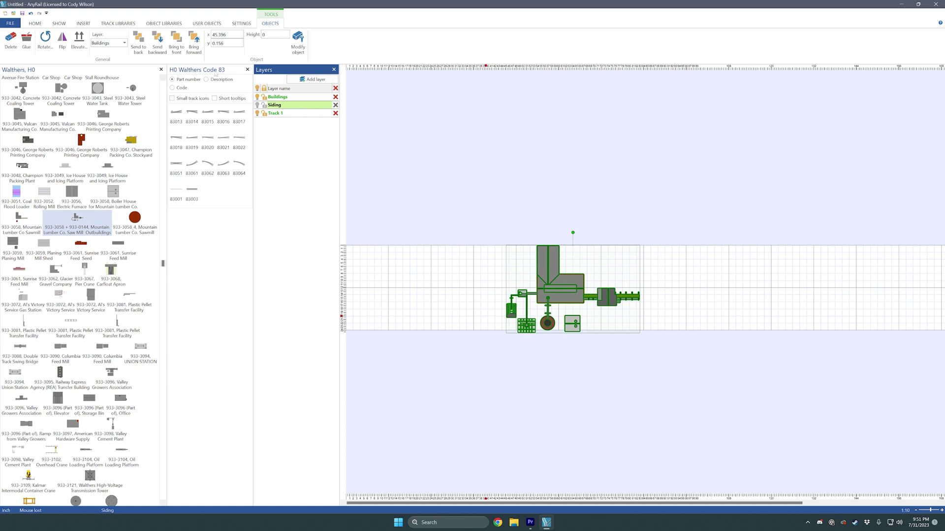
# - Check the H0 Walthers Code 83 and H0 Atlas Code 83 track lists, then add an 83001 flex track
pyautogui.click(122, 24)
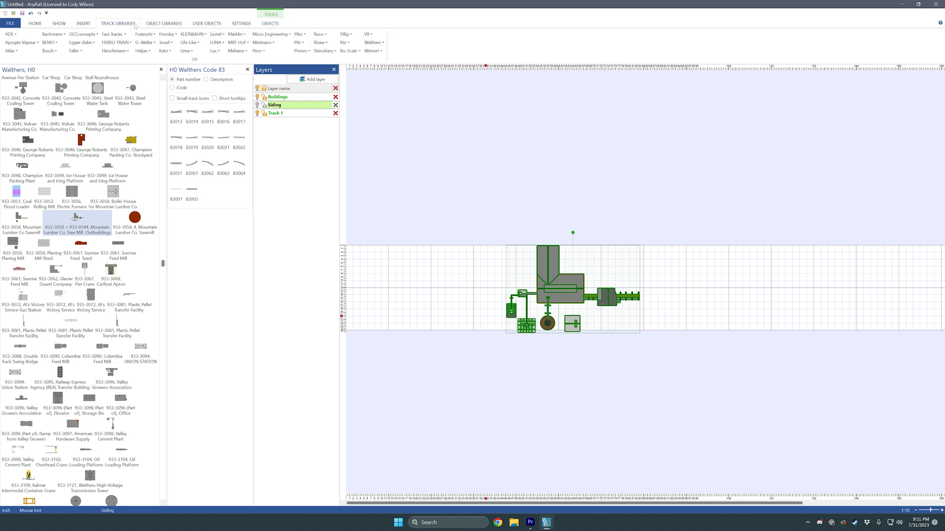
pyautogui.click(374, 43)
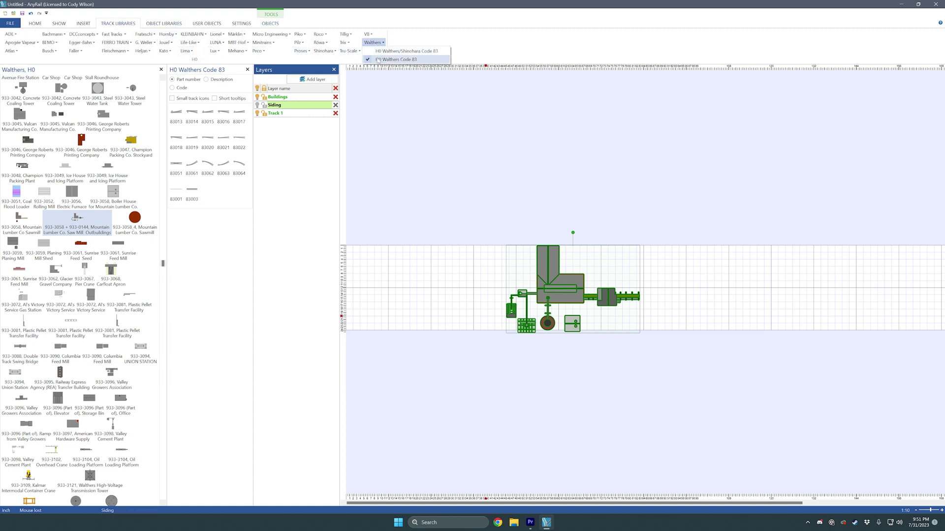
pyautogui.click(385, 59)
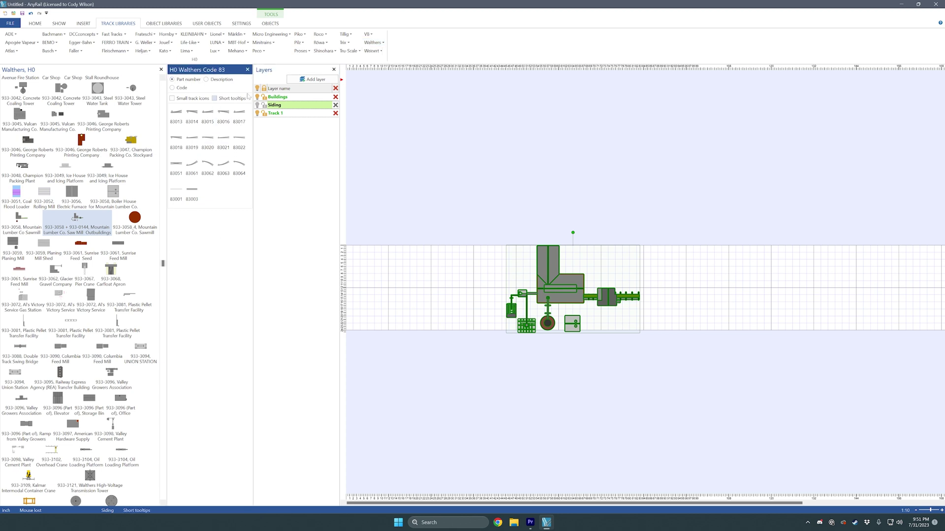
pyautogui.click(247, 70)
pyautogui.click(379, 43)
pyautogui.click(396, 59)
pyautogui.click(11, 51)
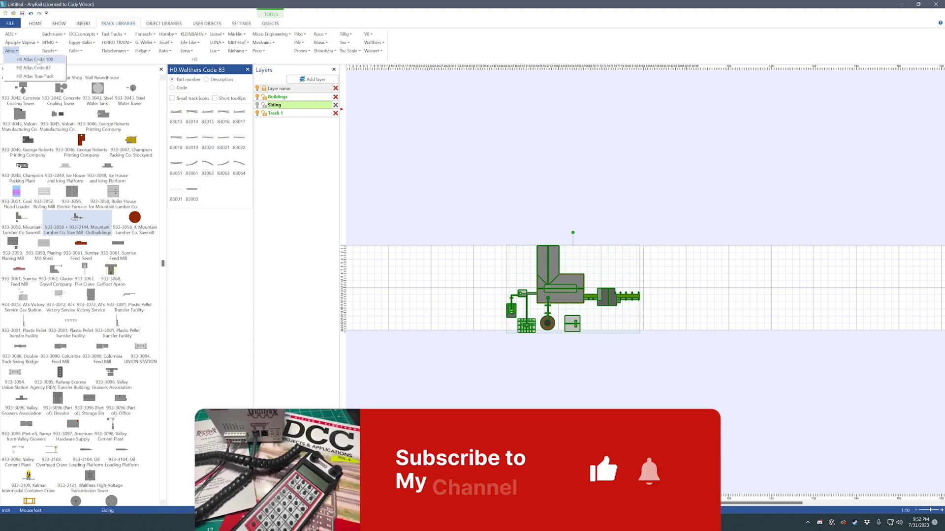
pyautogui.click(47, 71)
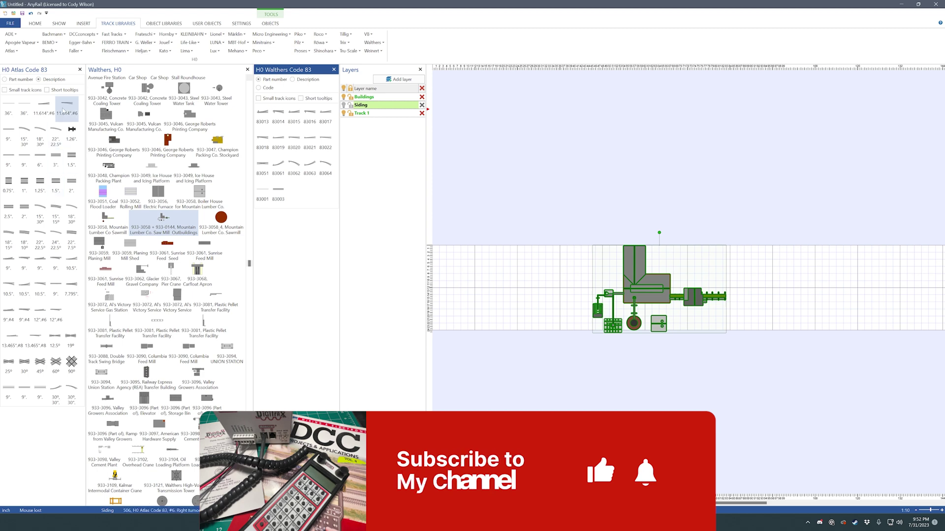
pyautogui.click(80, 69)
pyautogui.click(177, 195)
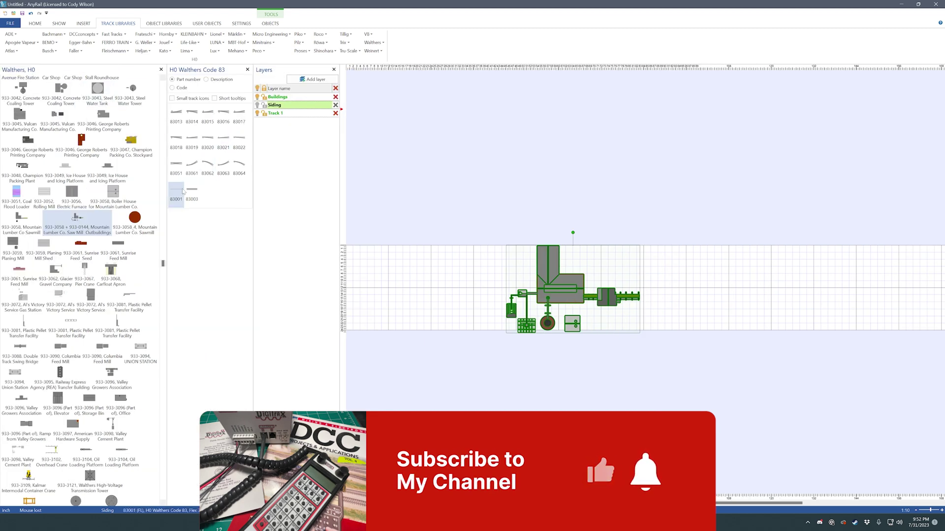
# - Move the flex track left of the sawmill and assign it to the Track 1 layer
pyautogui.moveTo(500, 279); pyautogui.dragTo(416, 280)
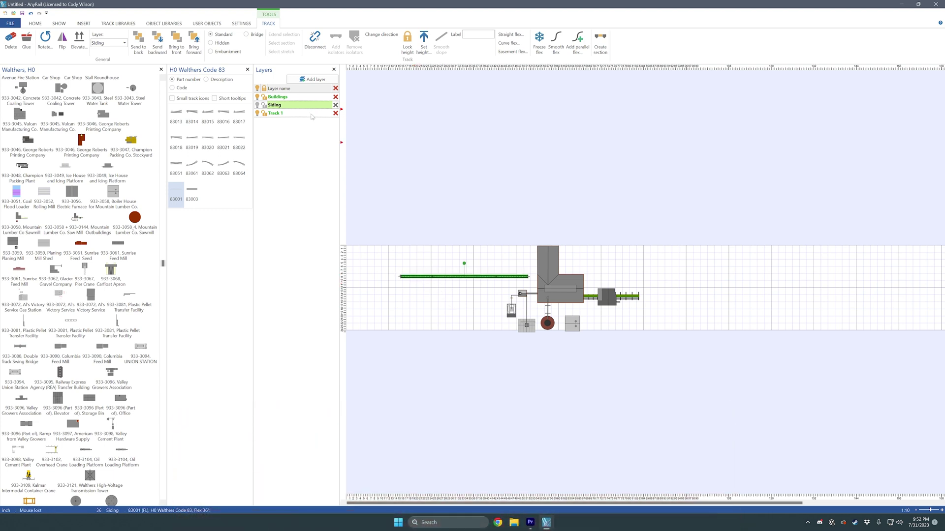
pyautogui.moveTo(443, 276); pyautogui.dragTo(449, 272)
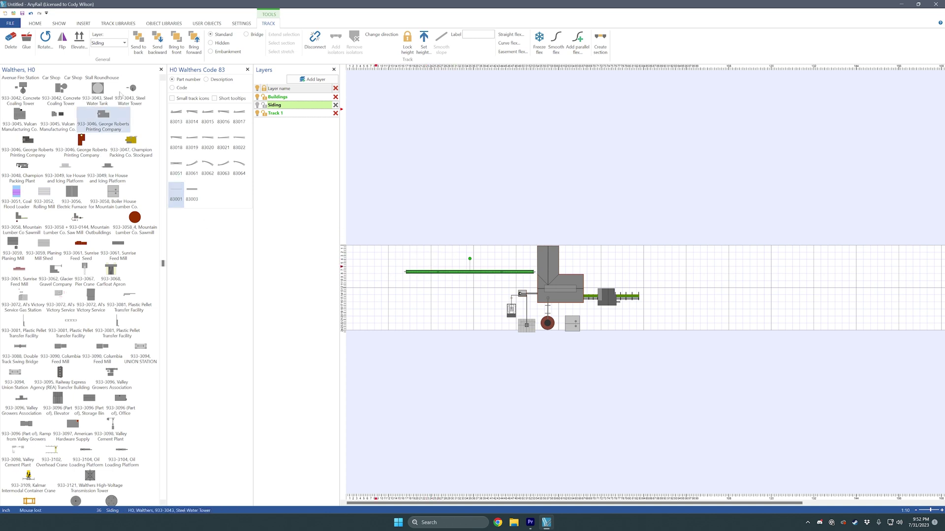
pyautogui.click(124, 43)
pyautogui.click(106, 61)
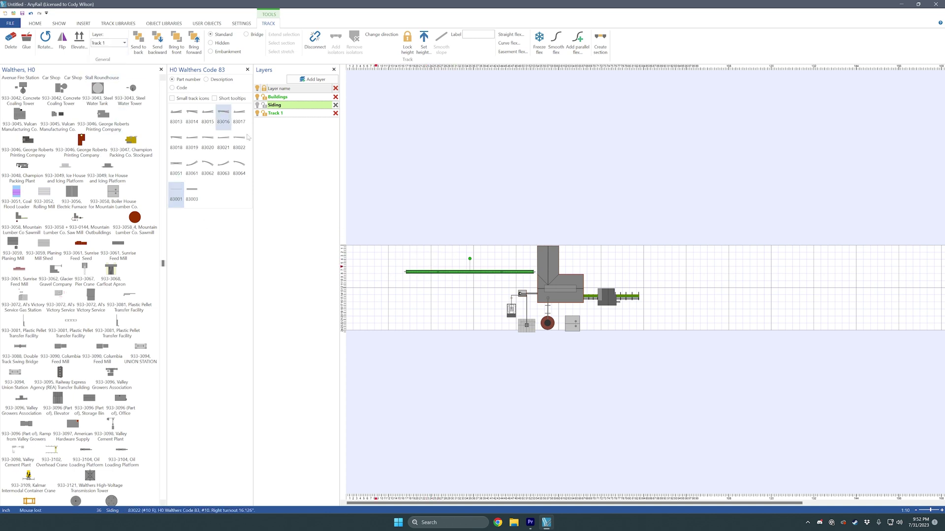
# - Make Track 1 the active layer and briefly hide and reshow the Buildings layer
pyautogui.click(289, 139)
pyautogui.click(284, 114)
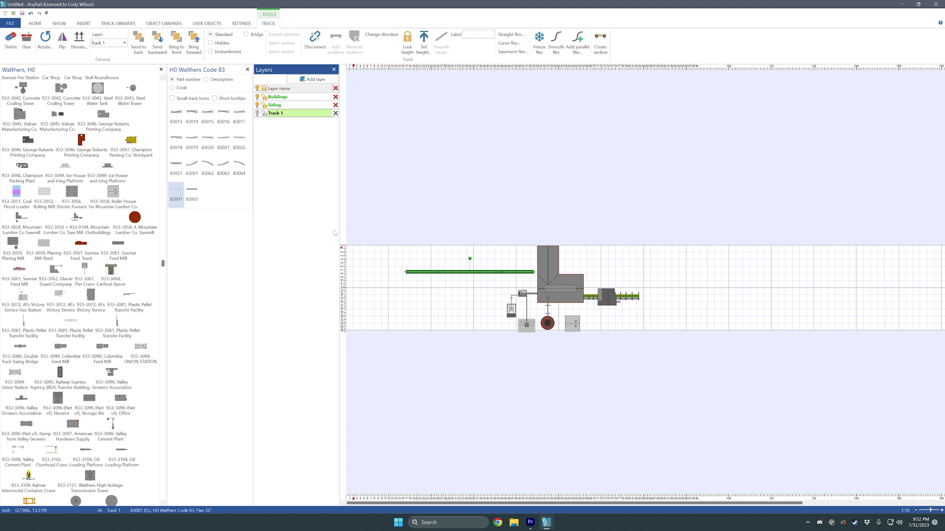
pyautogui.click(257, 96)
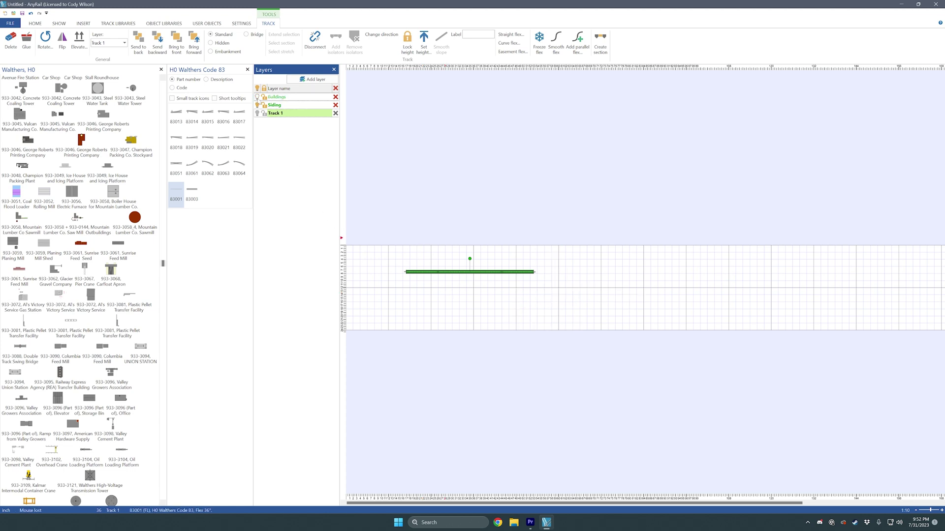
pyautogui.click(256, 97)
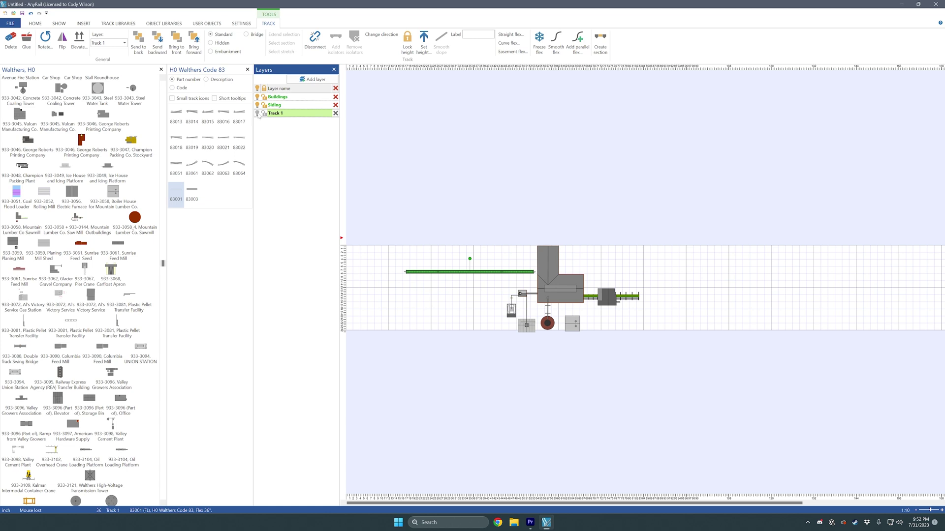
pyautogui.click(366, 185)
# - Toggle visibility of the Siding, Track 1 and Buildings layers, then make Track 1 active and close Layers
pyautogui.click(262, 106)
pyautogui.click(257, 114)
pyautogui.click(257, 113)
pyautogui.click(258, 114)
pyautogui.click(257, 114)
pyautogui.click(258, 114)
pyautogui.click(257, 114)
pyautogui.click(257, 114)
pyautogui.click(257, 105)
pyautogui.click(257, 97)
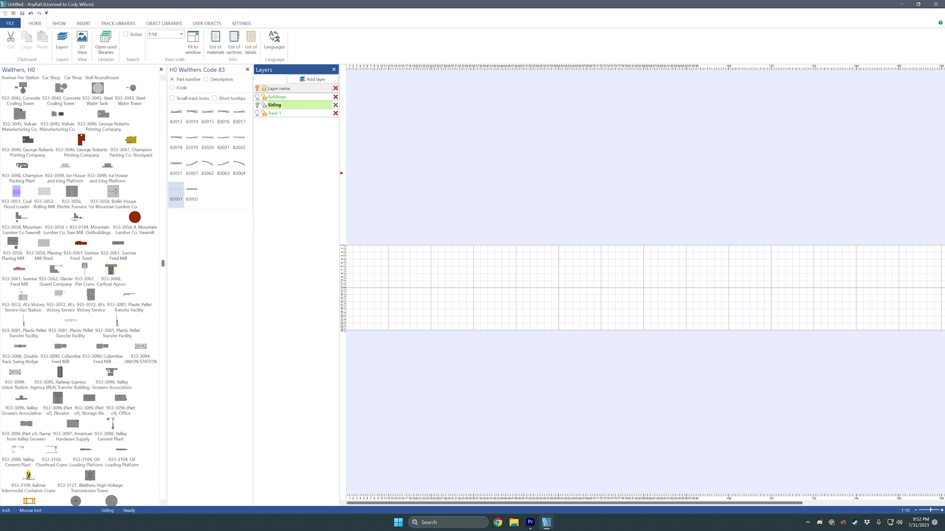
pyautogui.click(257, 97)
pyautogui.click(257, 113)
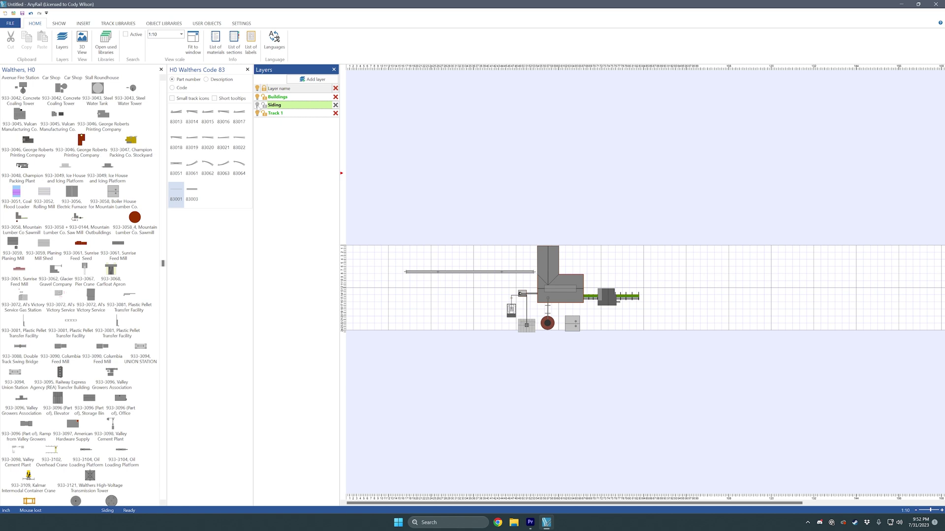
pyautogui.click(278, 112)
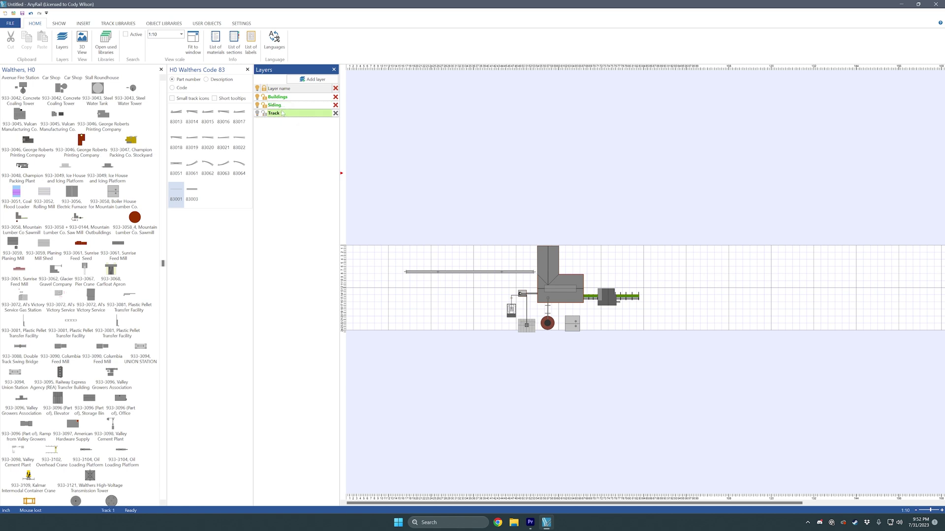
pyautogui.click(334, 70)
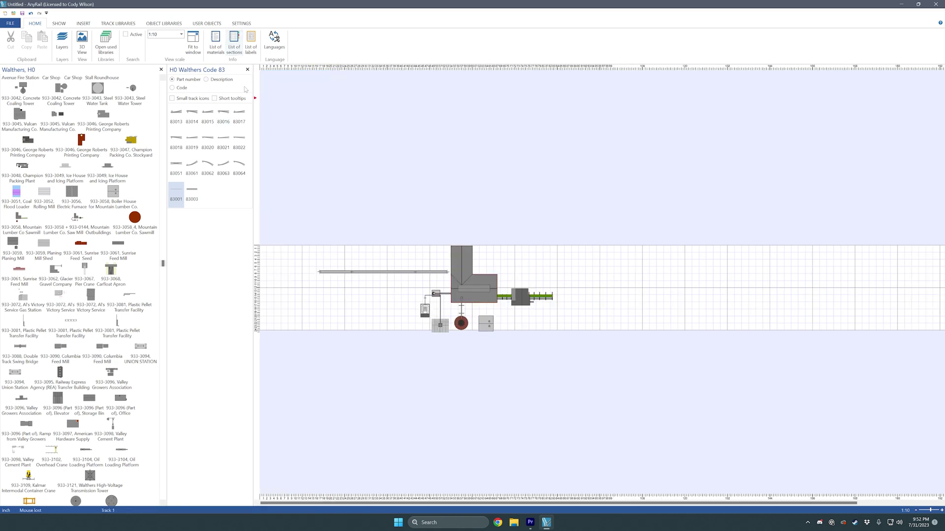
# - Review the program Options for libraries, colours, texts and user objects without changing anything
pyautogui.scroll(-1, 34, 29)
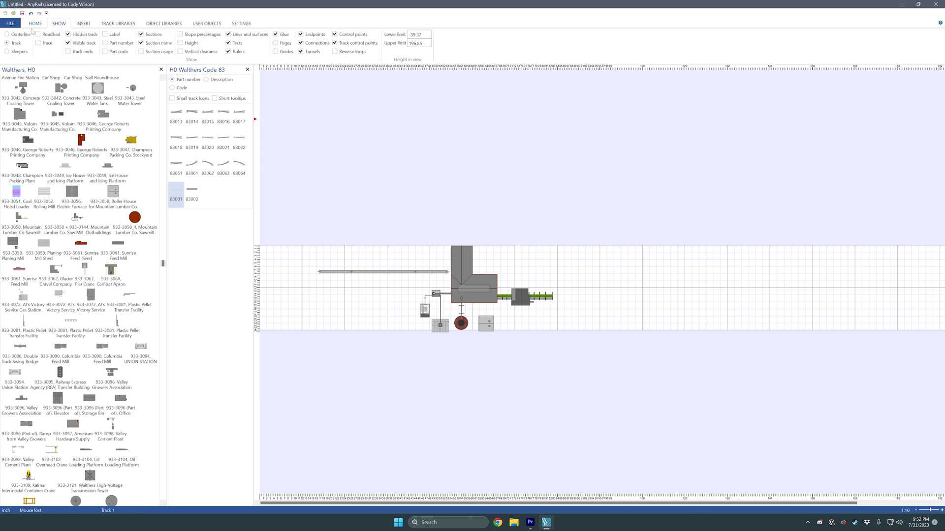
pyautogui.scroll(1, 33, 29)
pyautogui.click(10, 23)
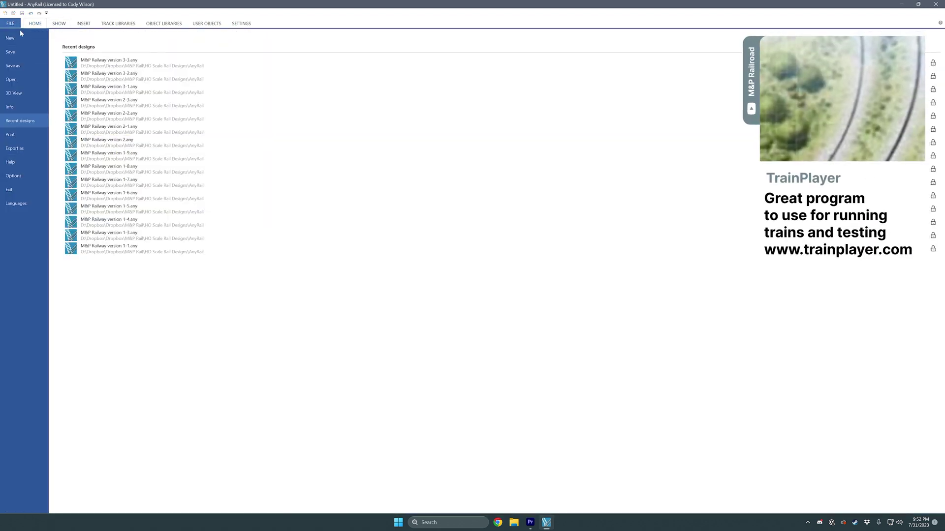
pyautogui.click(26, 176)
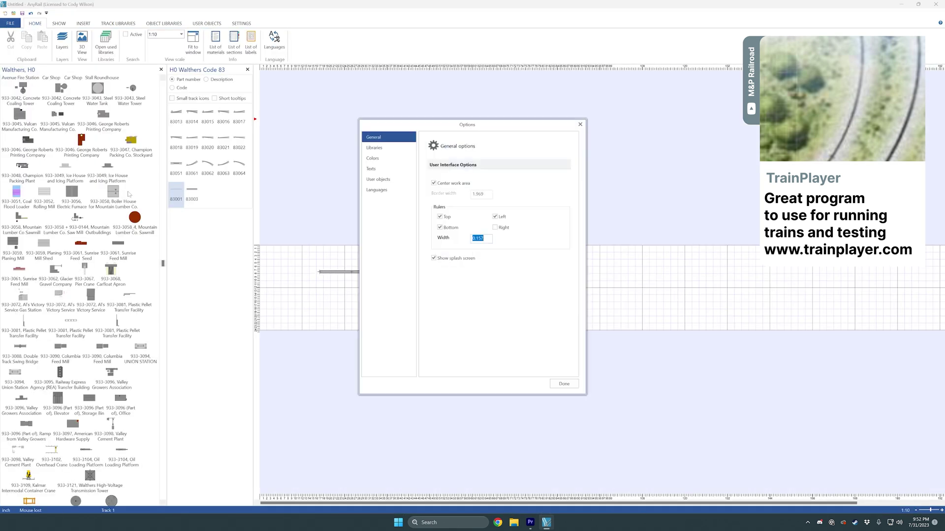
pyautogui.click(374, 148)
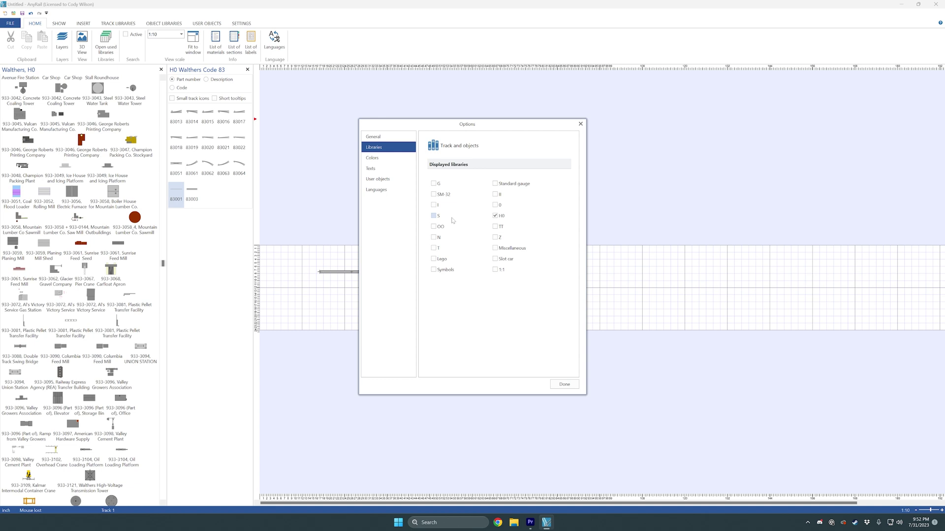
pyautogui.click(380, 158)
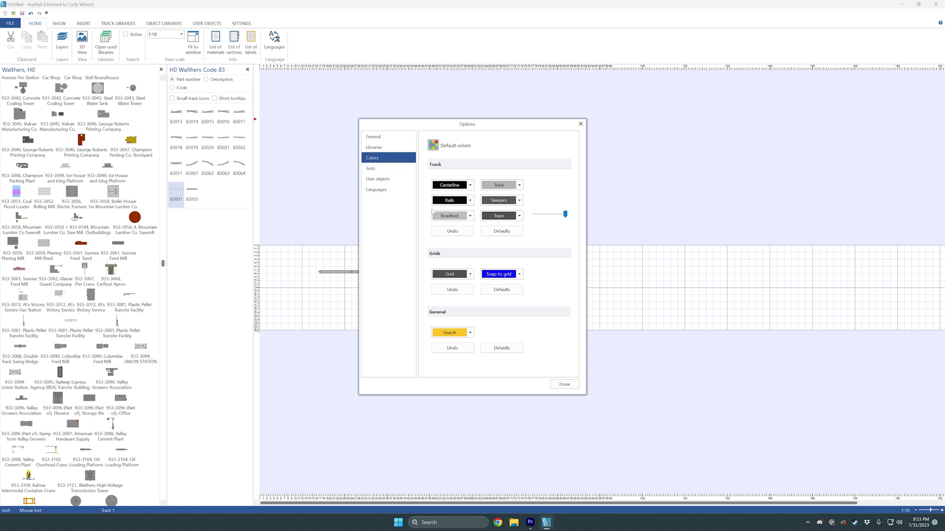
pyautogui.click(389, 169)
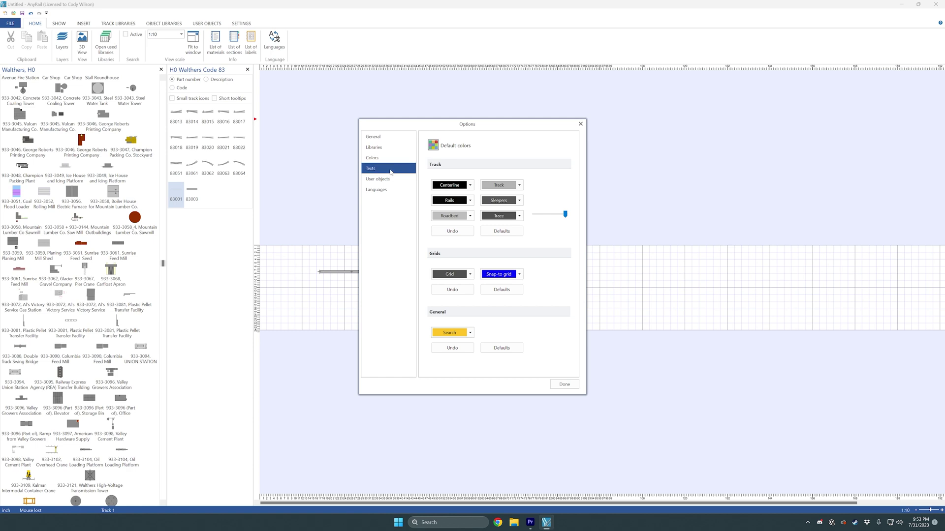
pyautogui.click(394, 172)
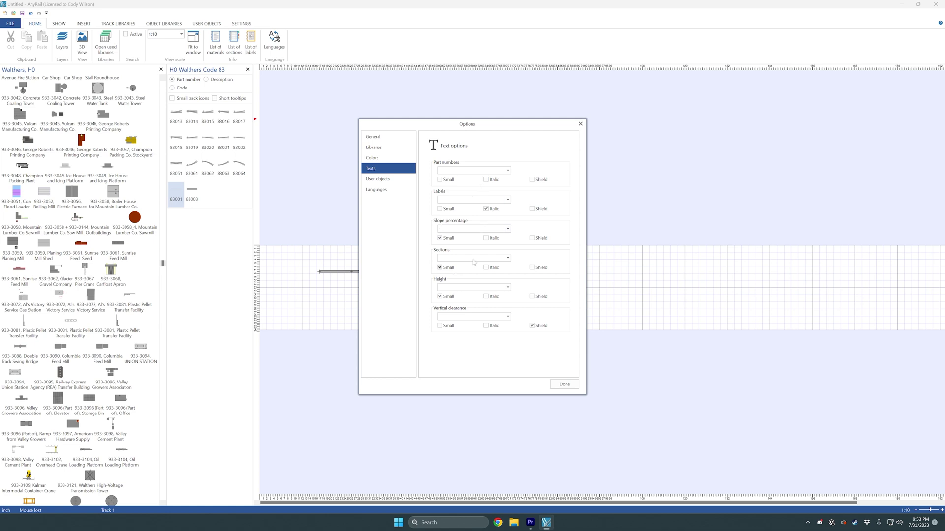
pyautogui.click(508, 169)
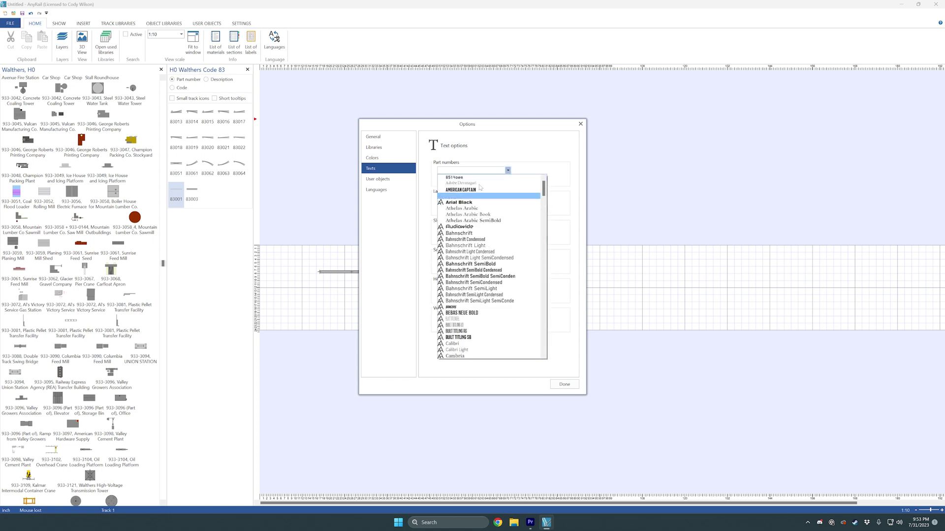
pyautogui.click(350, 200)
pyautogui.click(386, 179)
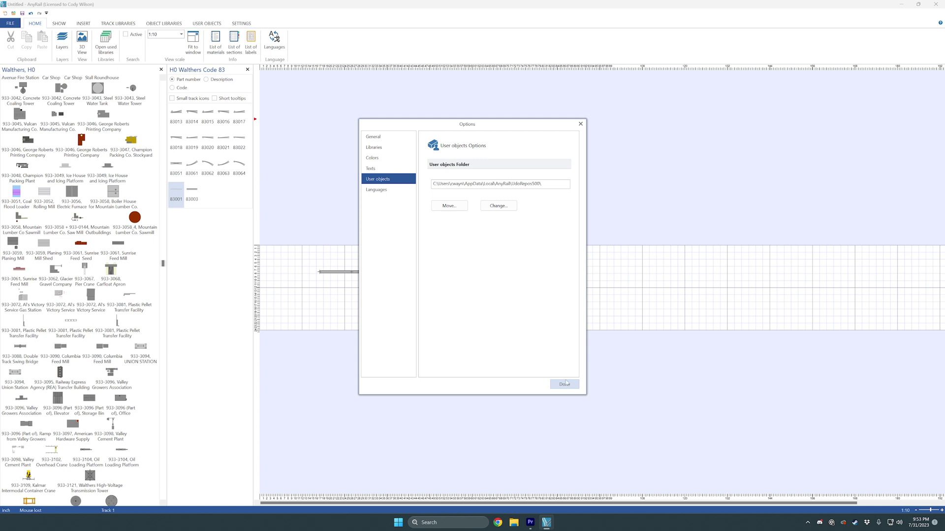
pyautogui.click(580, 124)
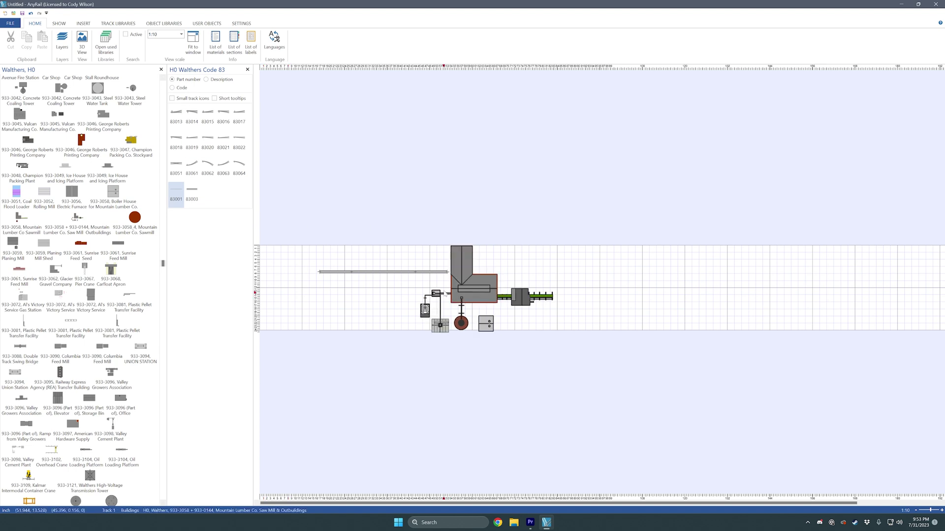
# - Delete the Mountain Lumber sawmill group and the remaining 83001 flex track from the board
pyautogui.moveTo(312, 225); pyautogui.dragTo(609, 362)
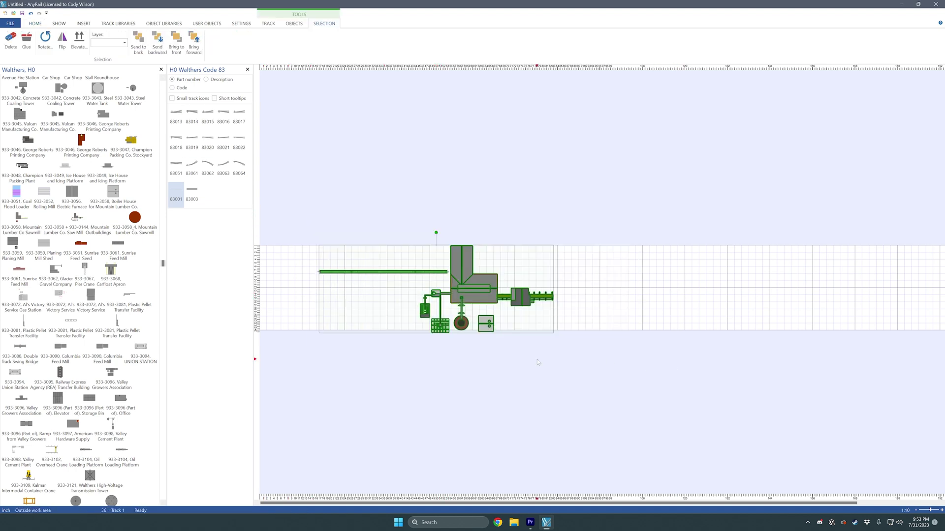
pyautogui.click(560, 329)
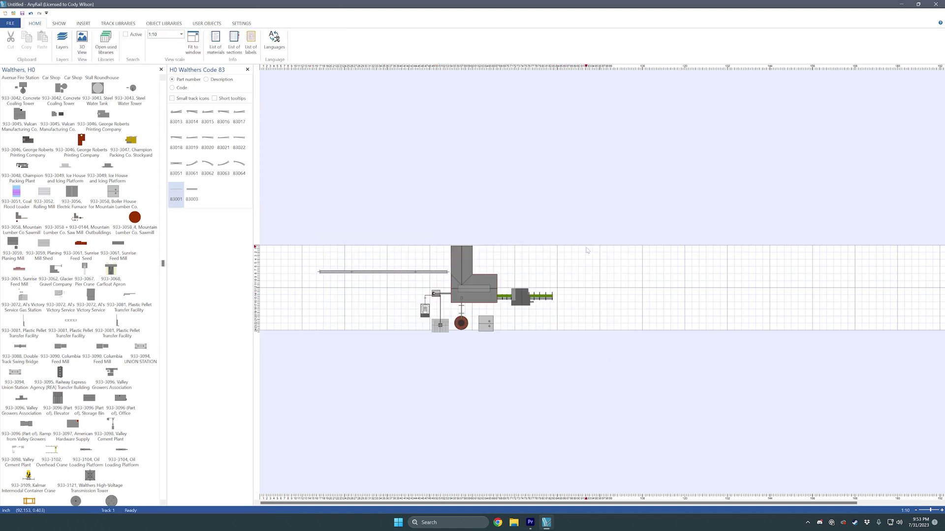
pyautogui.click(476, 329)
pyautogui.press('Delete')
pyautogui.moveTo(489, 235); pyautogui.dragTo(259, 339)
pyautogui.press('Delete')
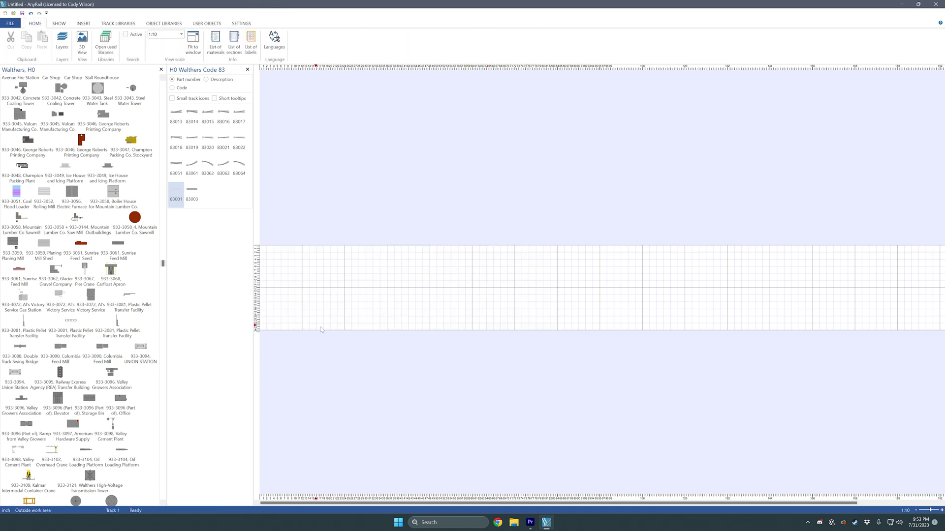
# - Close the Walthers H0 library panel and switch between the Show and Home tabs
pyautogui.click(161, 70)
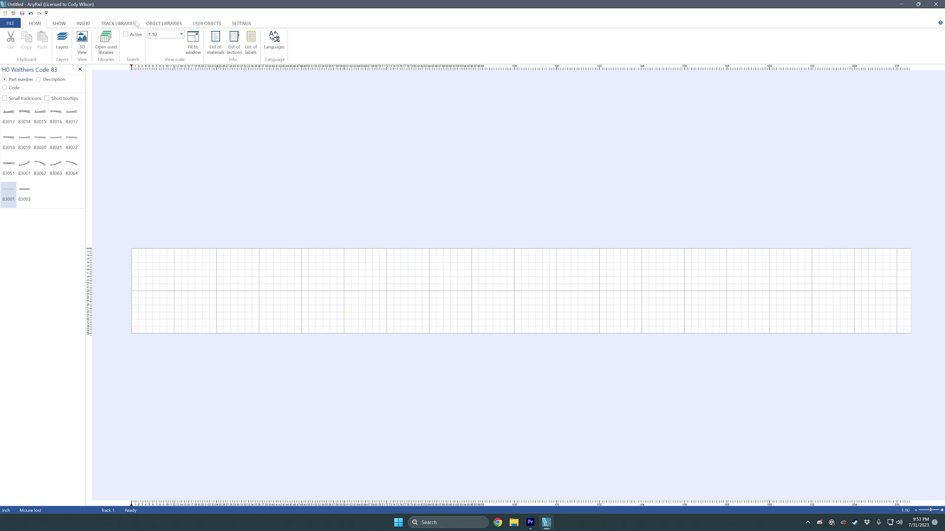
pyautogui.click(59, 24)
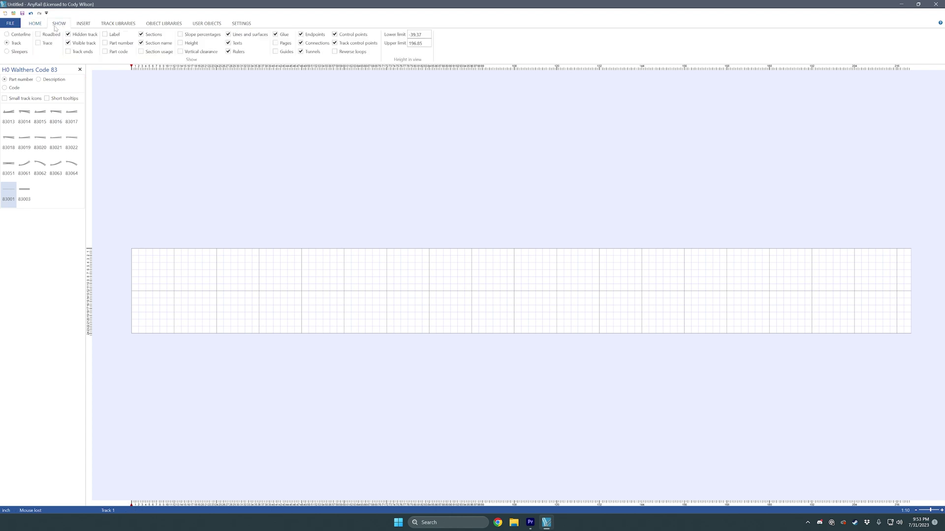
pyautogui.click(41, 25)
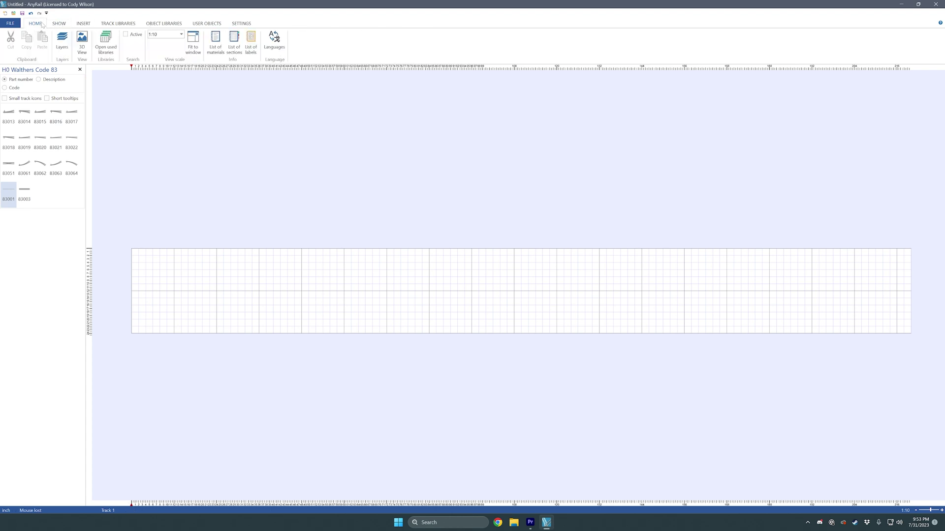
pyautogui.click(69, 23)
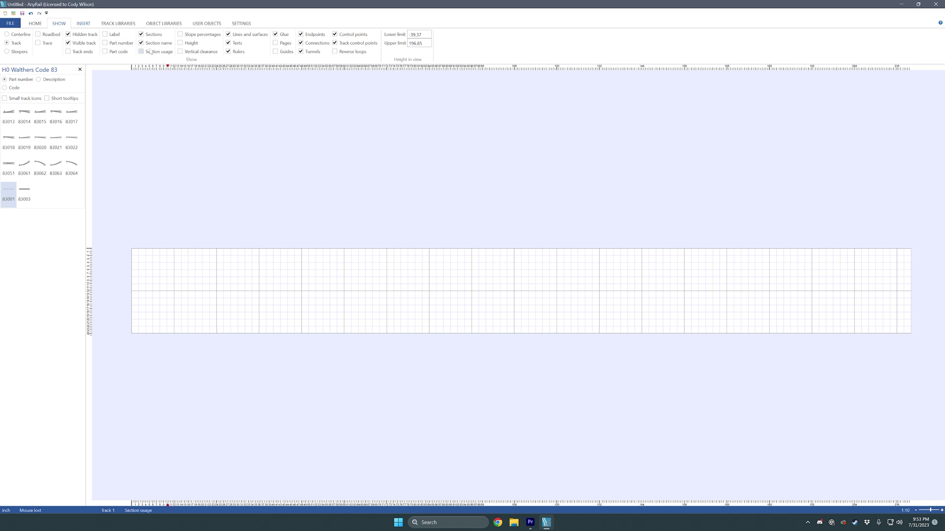
# - Set the rectangle size on the Insert tab to width 12 and height 3
pyautogui.click(81, 23)
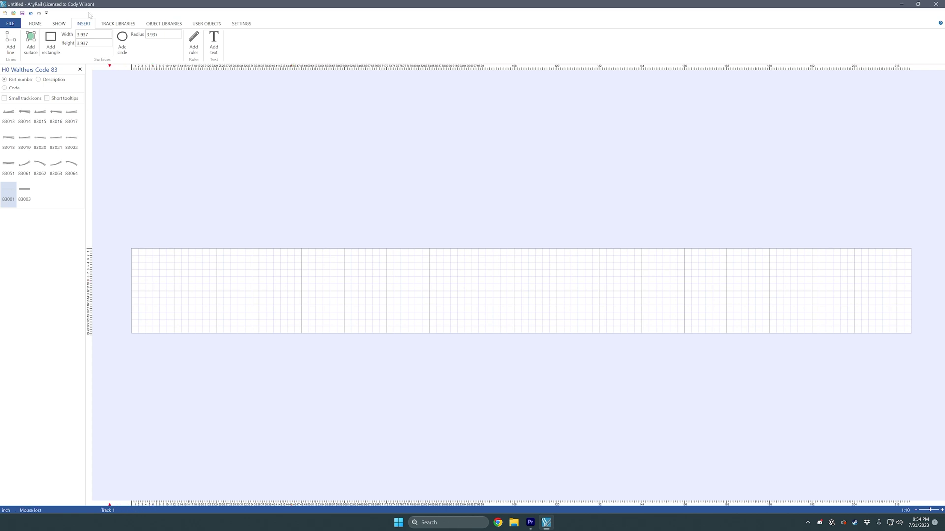
pyautogui.doubleClick(79, 37)
pyautogui.write('12')
pyautogui.press('Tab')
pyautogui.write('3')
# - Place a trial 12 by 3 rectangle on the grid, then delete it
pyautogui.click(50, 46)
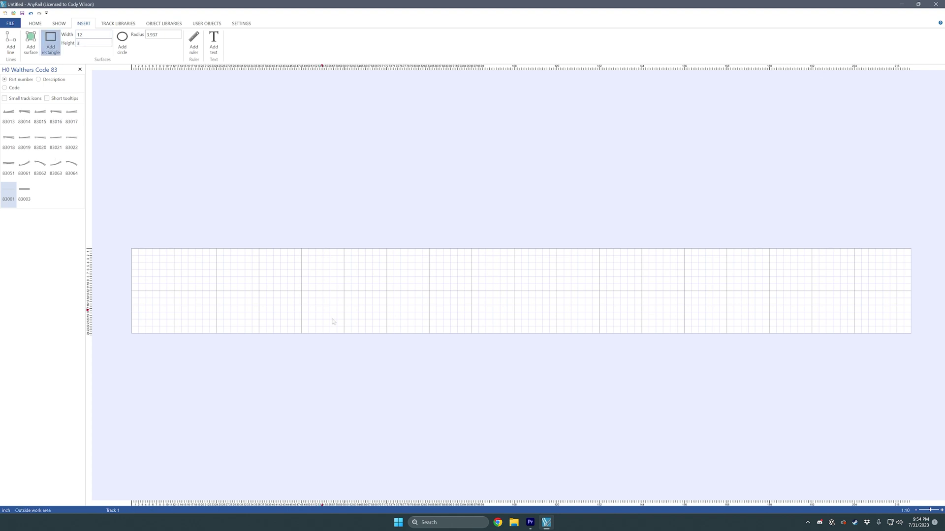
pyautogui.click(407, 292)
pyautogui.click(447, 282)
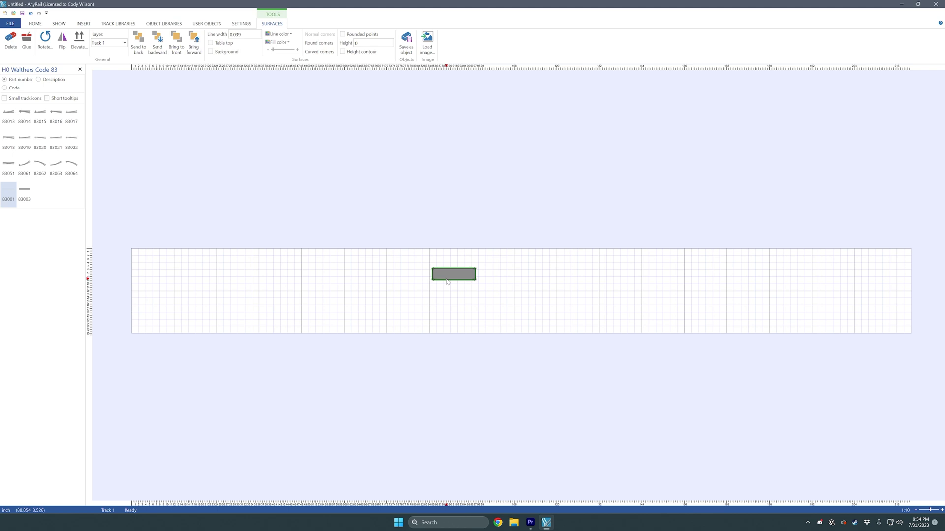
pyautogui.click(448, 282)
pyautogui.press('Delete')
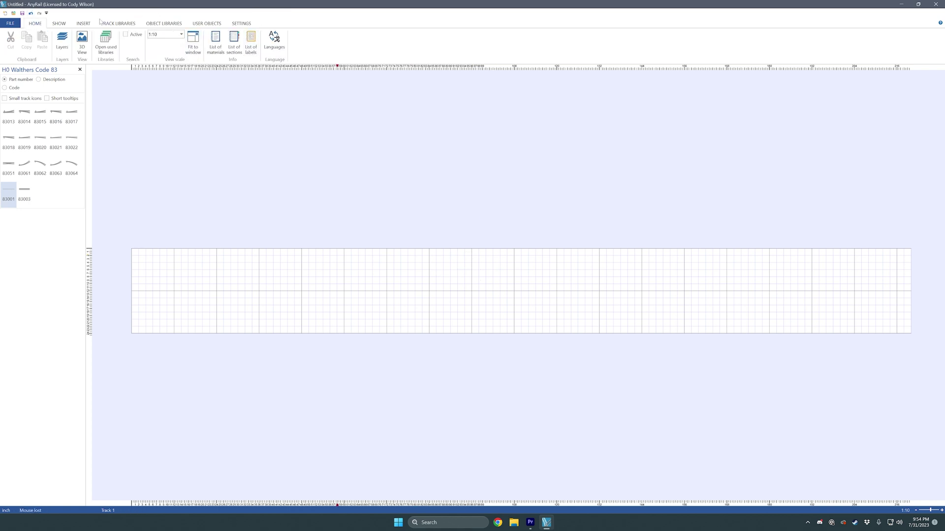
pyautogui.click(83, 23)
# - Draw a trial measuring ruler across the middle of the grid, then delete it
pyautogui.click(122, 42)
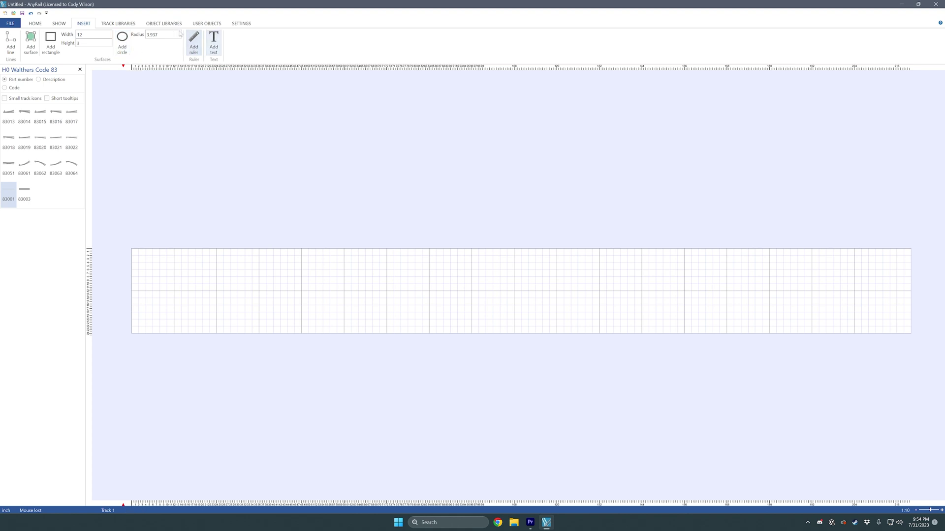
pyautogui.click(200, 51)
pyautogui.moveTo(304, 283)
pyautogui.mouseDown()
pyautogui.moveTo(388, 282)
pyautogui.moveTo(347, 294)
pyautogui.mouseUp()
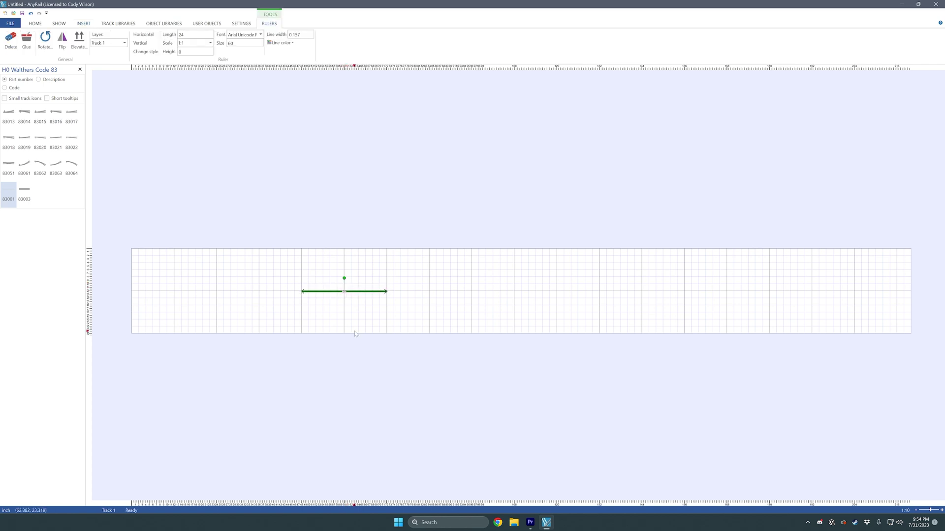
pyautogui.press('Delete')
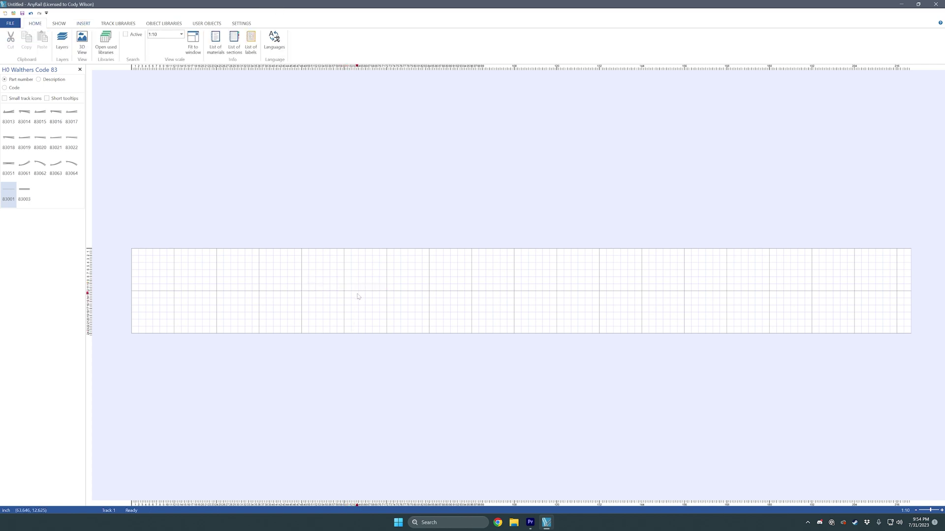
pyautogui.scroll(-2, 160, 50)
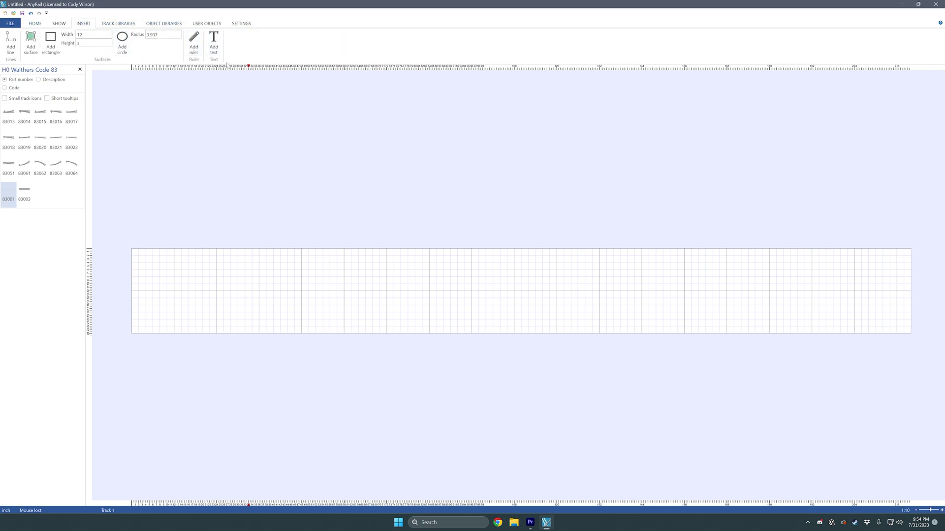
pyautogui.scroll(-1, 132, 30)
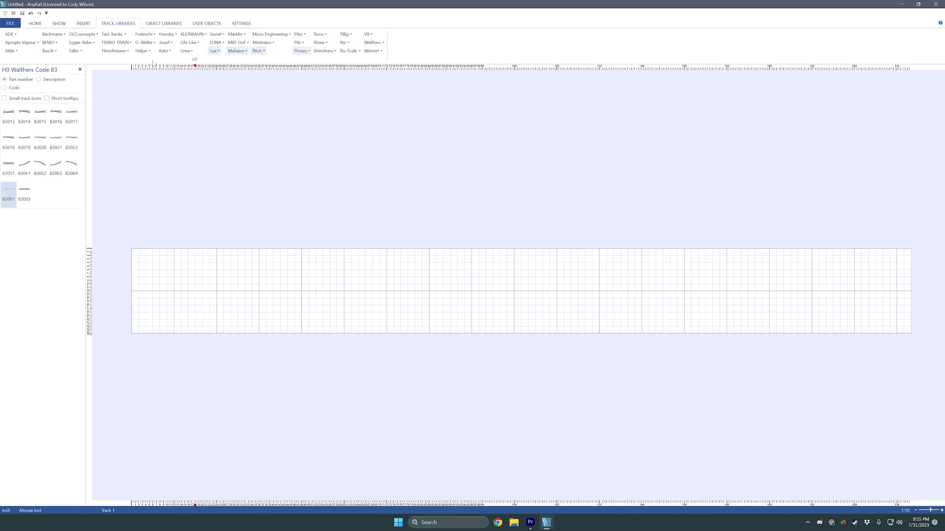
# - View the Märklin and Tomar signal libraries, then list user-object makers from Scalescenes to Woodland Scenics
pyautogui.click(176, 26)
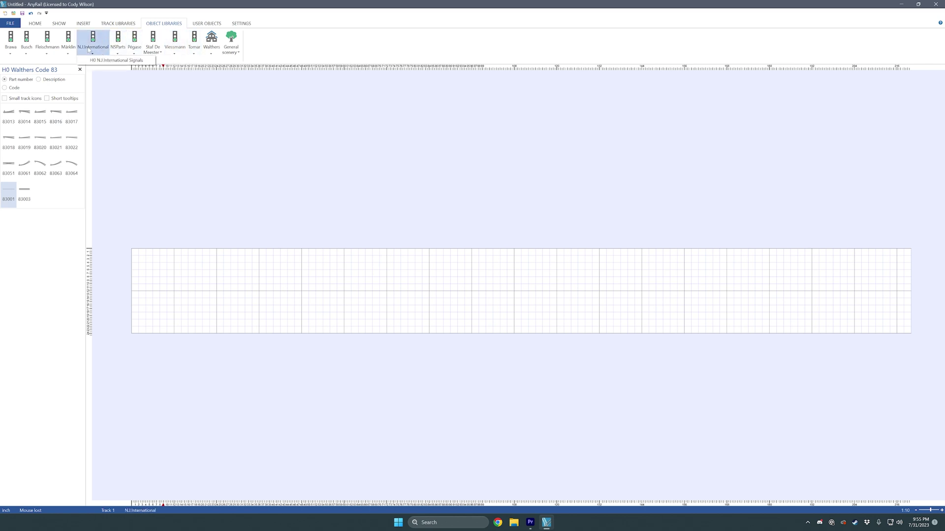
pyautogui.click(68, 49)
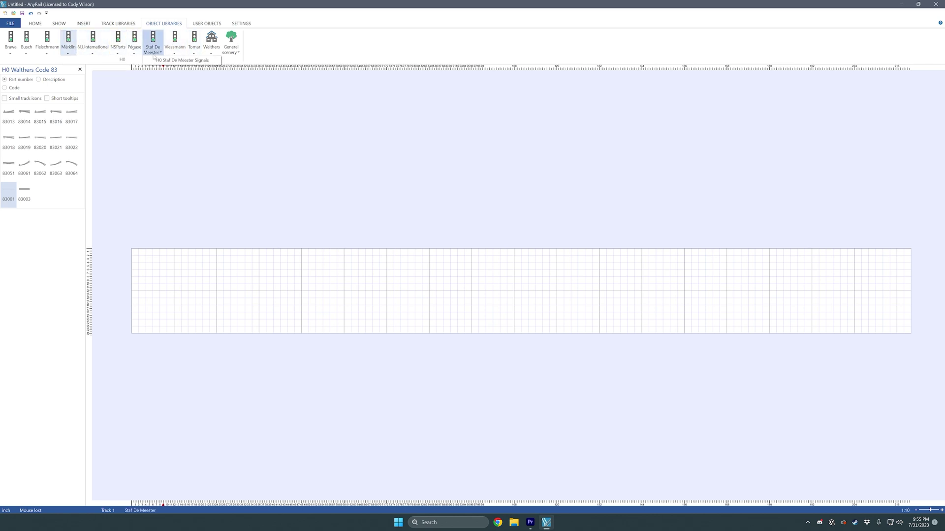
pyautogui.click(195, 49)
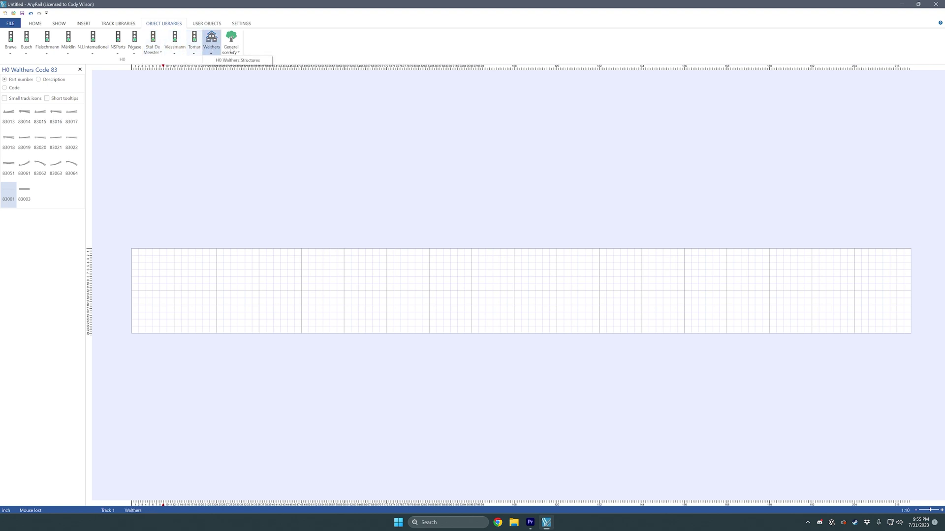
pyautogui.click(207, 24)
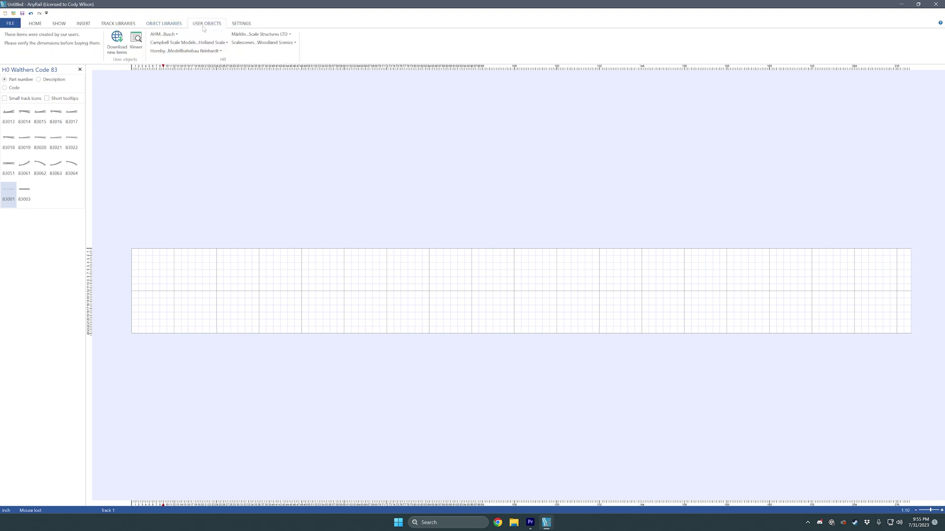
pyautogui.click(263, 43)
pyautogui.click(270, 168)
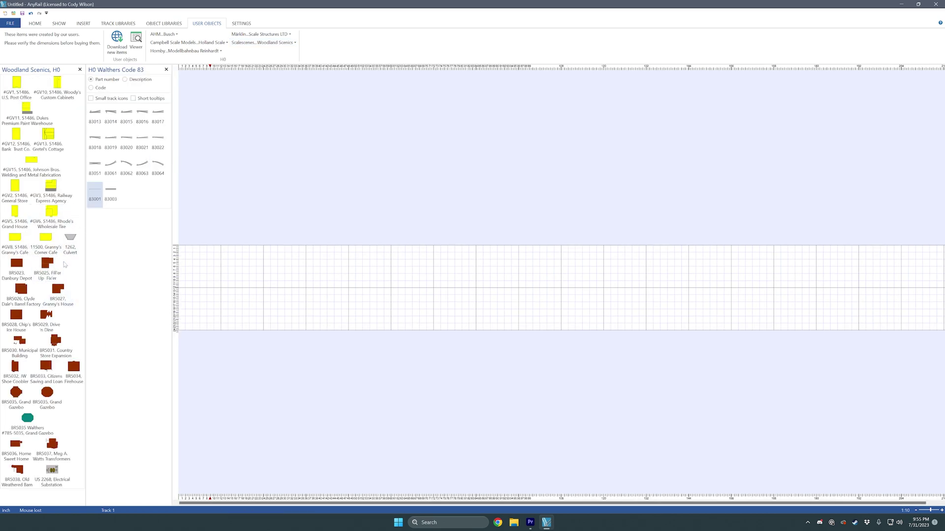
pyautogui.click(79, 70)
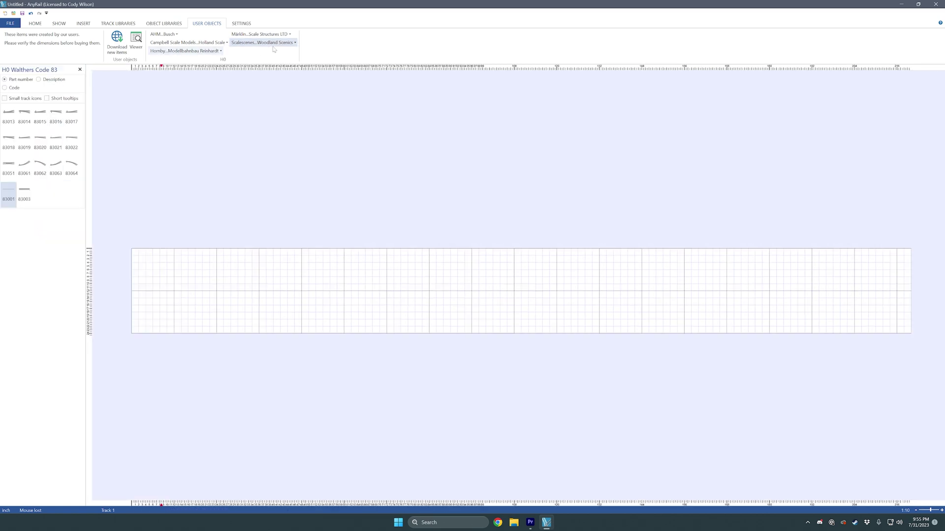
pyautogui.click(263, 42)
pyautogui.click(267, 151)
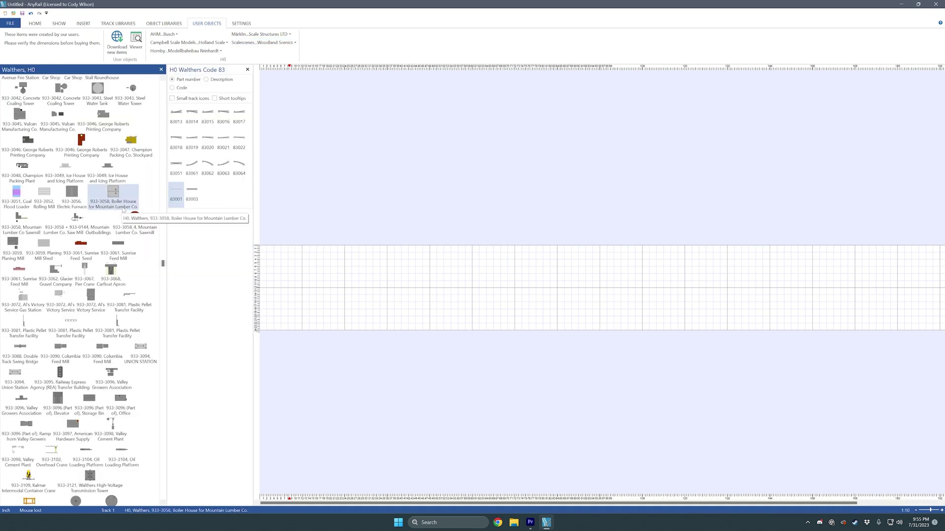
pyautogui.scroll(-1, 124, 211)
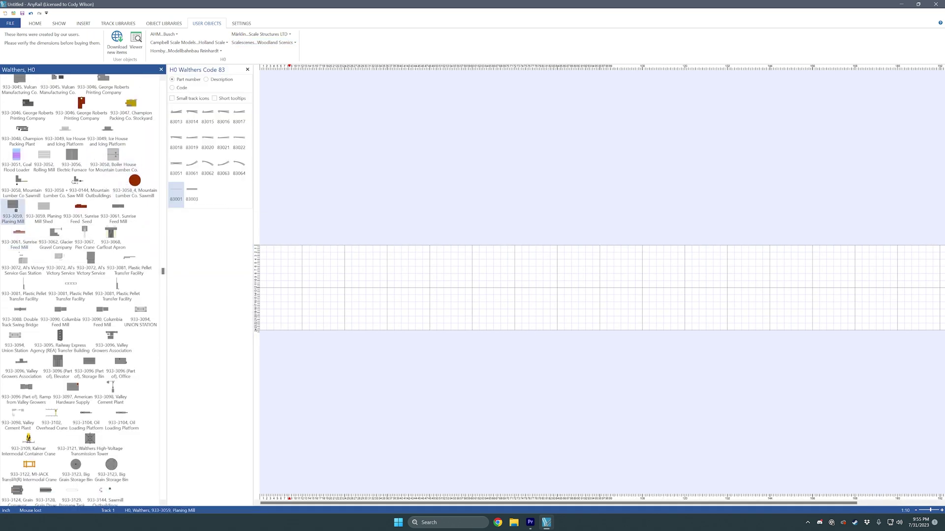
pyautogui.scroll(-1, 131, 294)
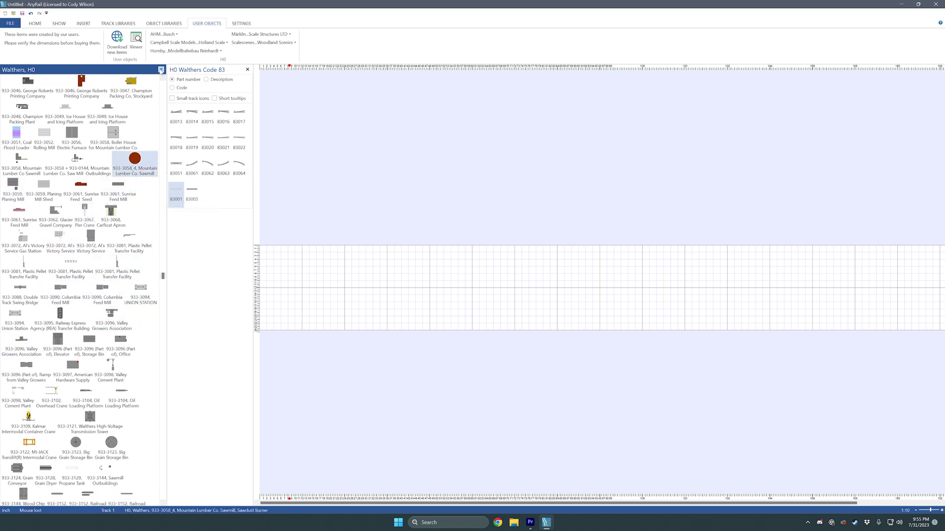
pyautogui.click(161, 70)
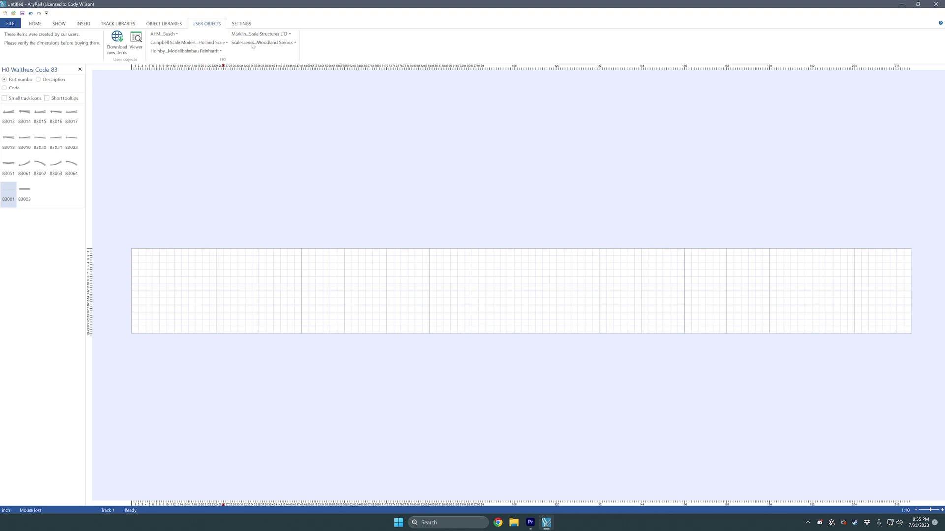
pyautogui.click(137, 40)
# - Widen the user objects list, close the Code 83 panel, load H0 user objects, then close the list
pyautogui.moveTo(85, 113); pyautogui.dragTo(249, 131)
pyautogui.moveTo(172, 143); pyautogui.dragTo(327, 146)
pyautogui.click(328, 69)
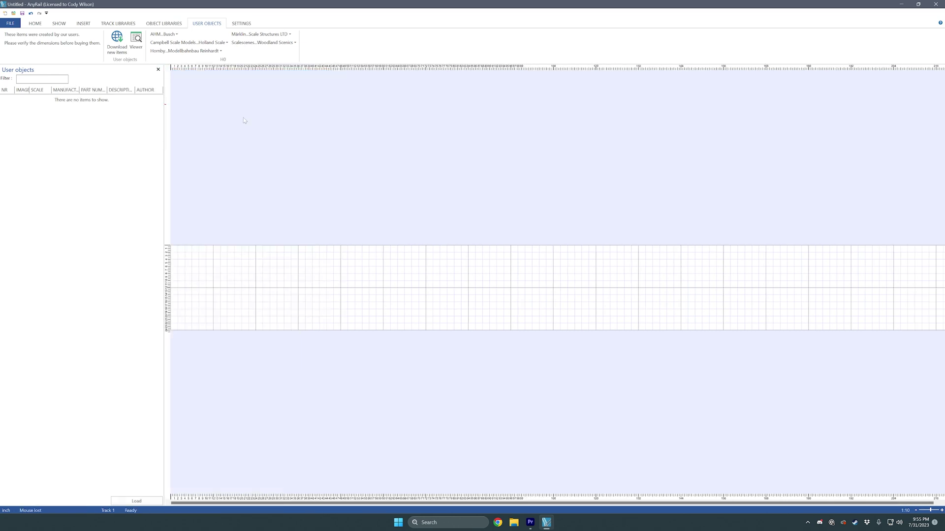
pyautogui.moveTo(164, 130); pyautogui.dragTo(200, 134)
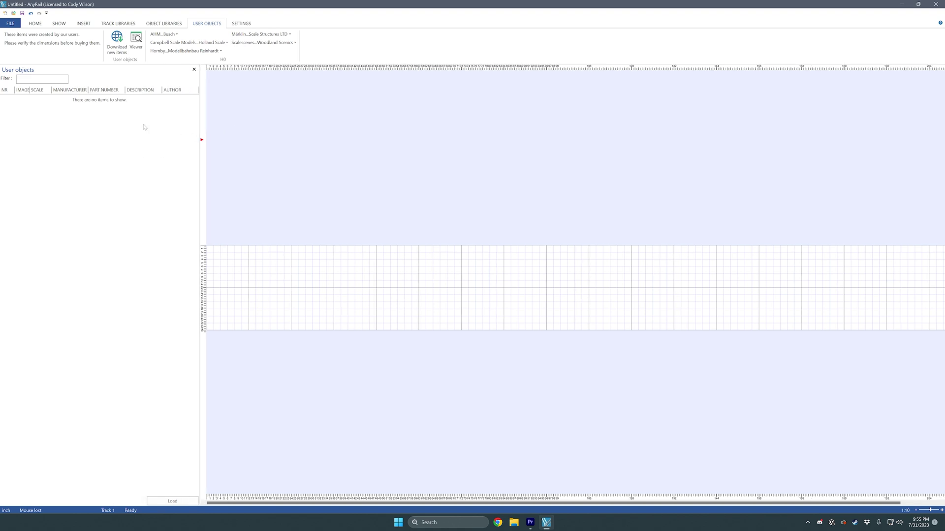
pyautogui.click(172, 501)
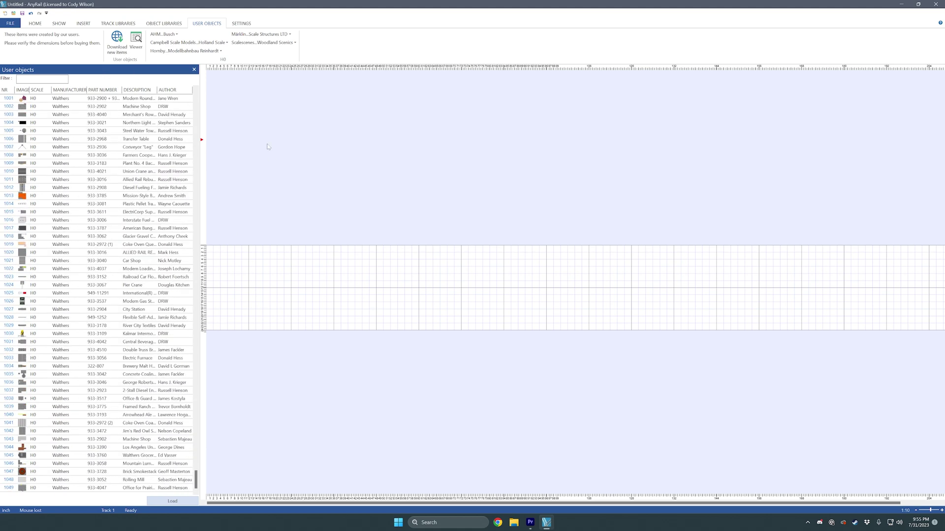
pyautogui.click(194, 70)
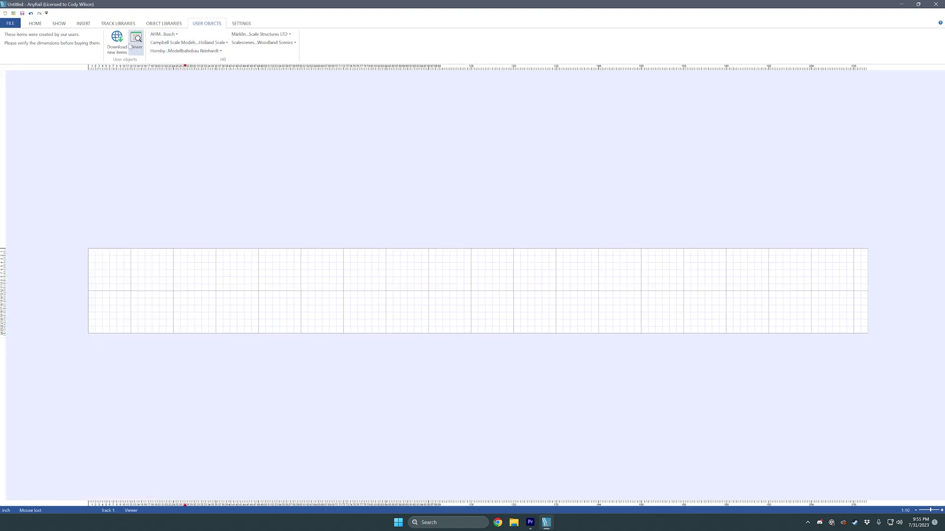
# - Browse the Scalescenes maker list, review the 220 by 24 layout settings, then return to object libraries
pyautogui.click(279, 43)
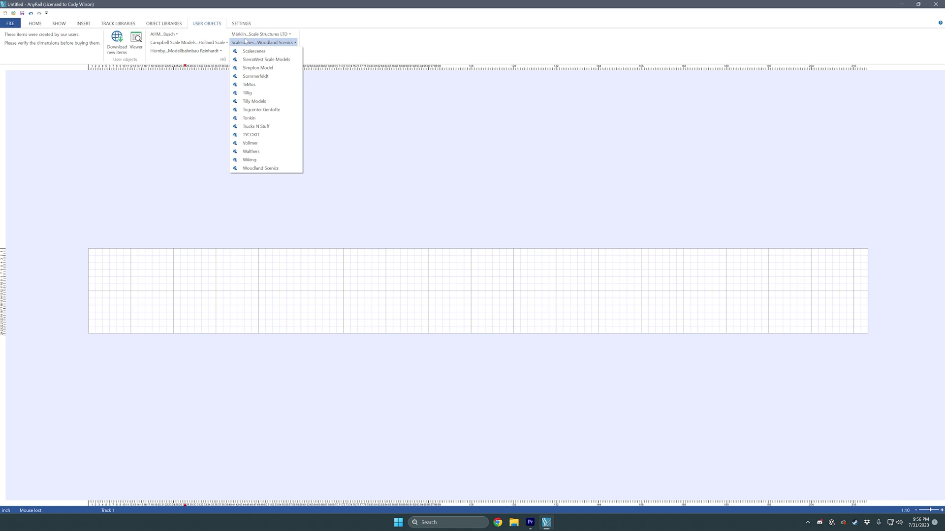
pyautogui.click(311, 49)
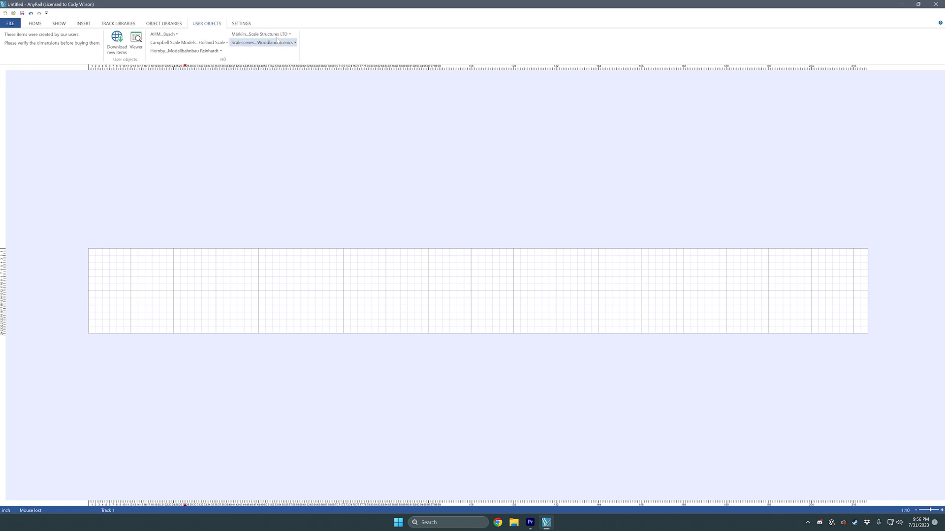
pyautogui.click(241, 23)
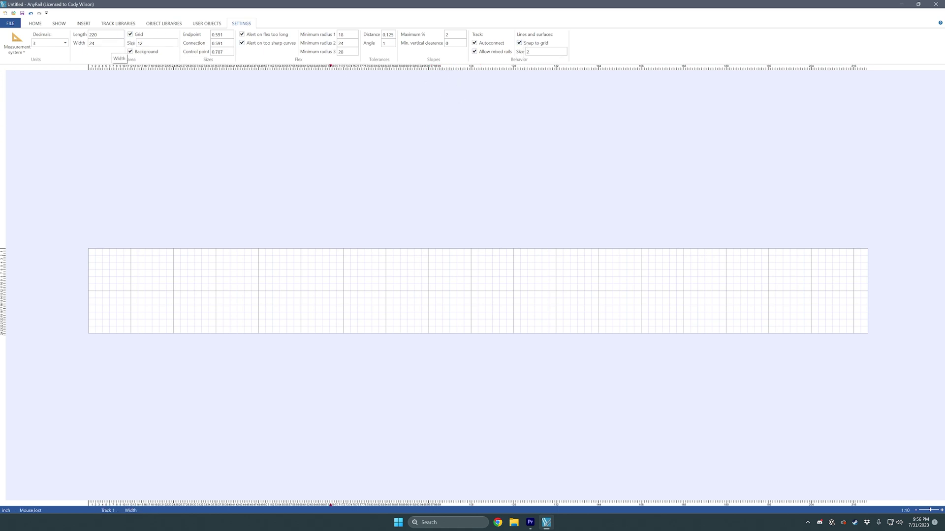
pyautogui.moveTo(91, 249); pyautogui.dragTo(875, 335)
pyautogui.click(163, 25)
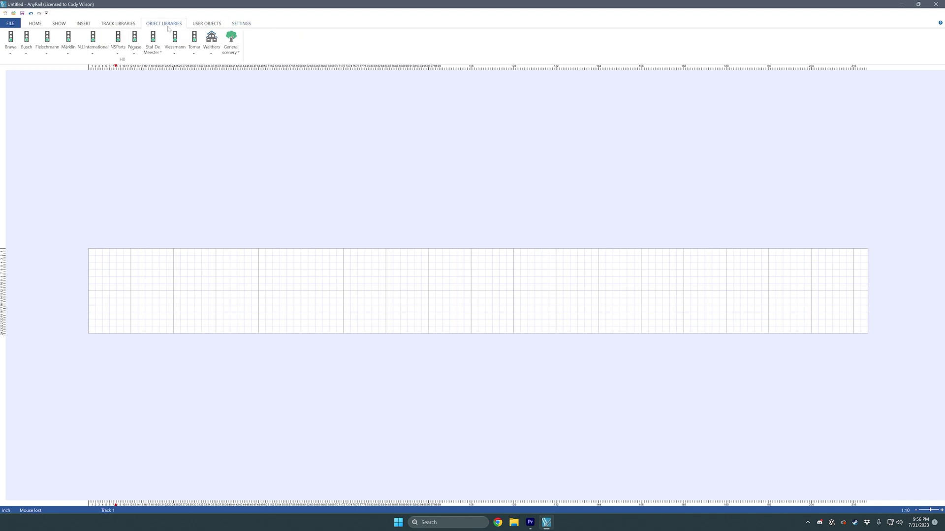
# - Glance at the user objects, then scroll through the H0 object libraries
pyautogui.click(207, 26)
pyautogui.click(178, 27)
pyautogui.scroll(-2, 178, 28)
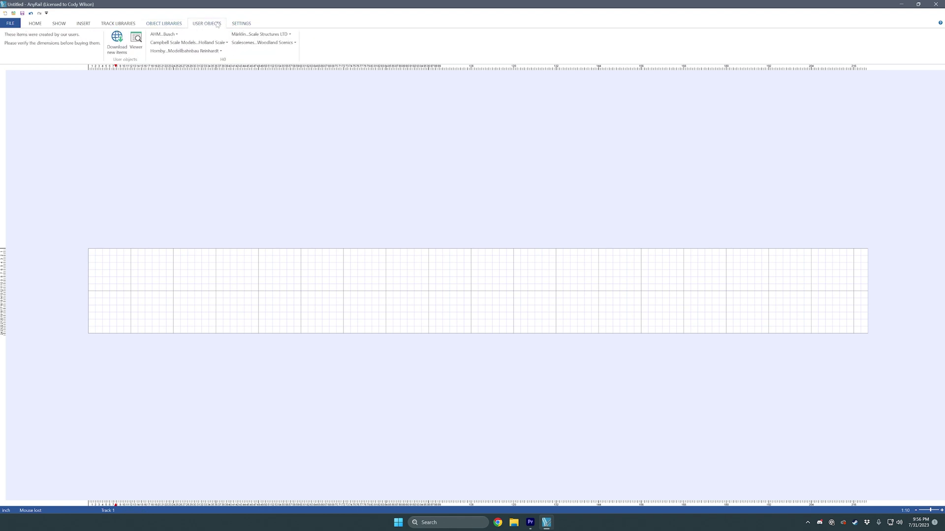
pyautogui.scroll(1, 163, 25)
pyautogui.scroll(5, 163, 25)
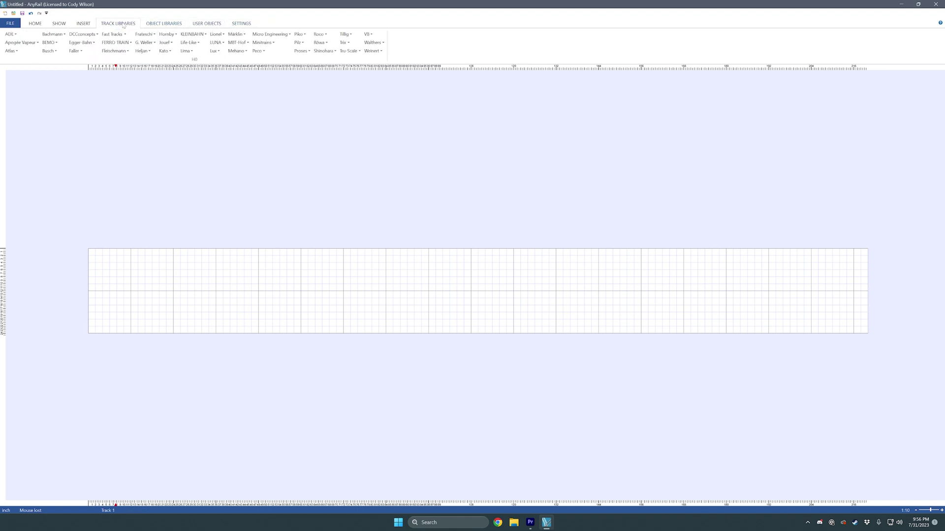
# - Display the export formats: picture, PDF, 3D file, Trainplayer and JMRI layout file
pyautogui.click(11, 24)
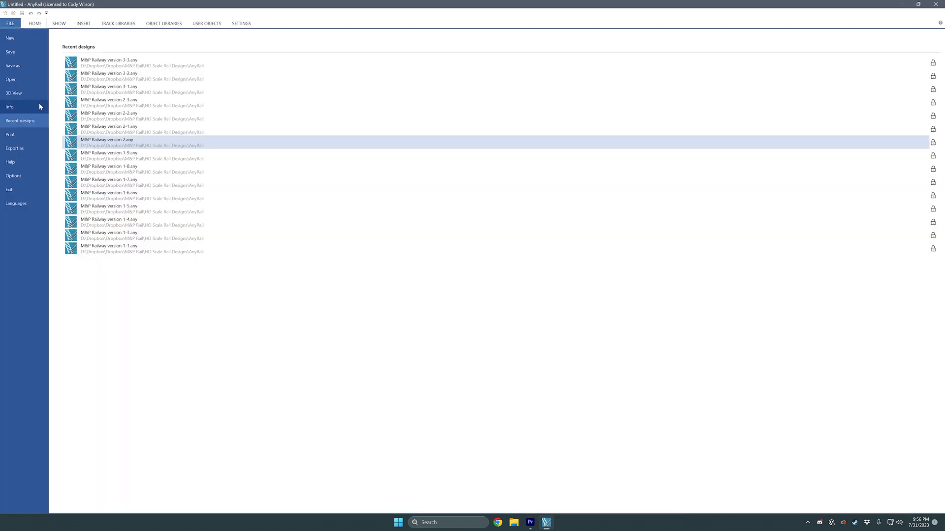
pyautogui.click(35, 148)
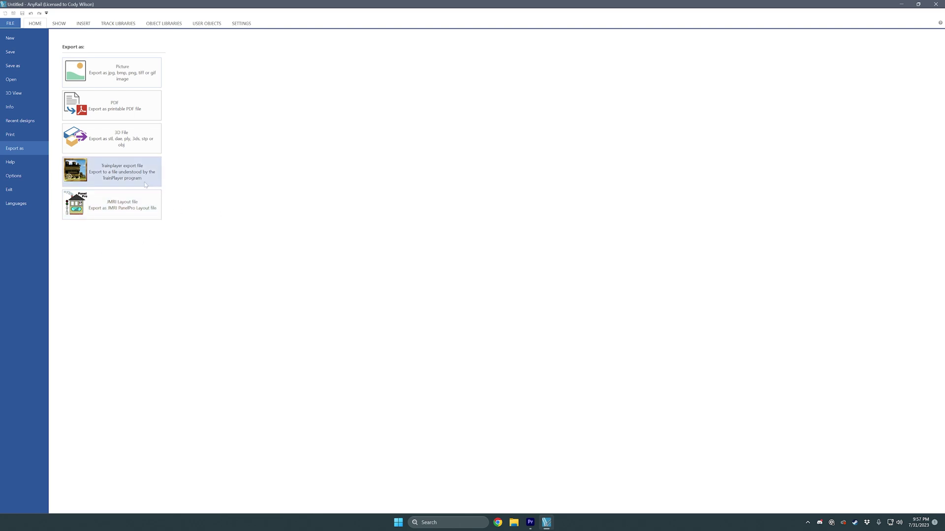
pyautogui.click(127, 25)
# - Look over the Show and Insert tabs, ending on the Home editing tools
pyautogui.click(59, 23)
pyautogui.click(74, 24)
pyautogui.click(60, 23)
pyautogui.click(35, 24)
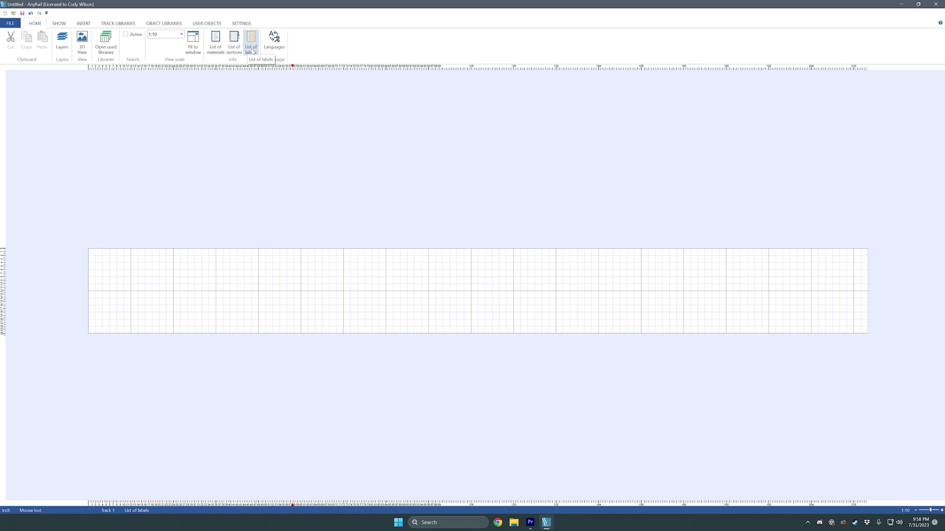
pyautogui.click(215, 41)
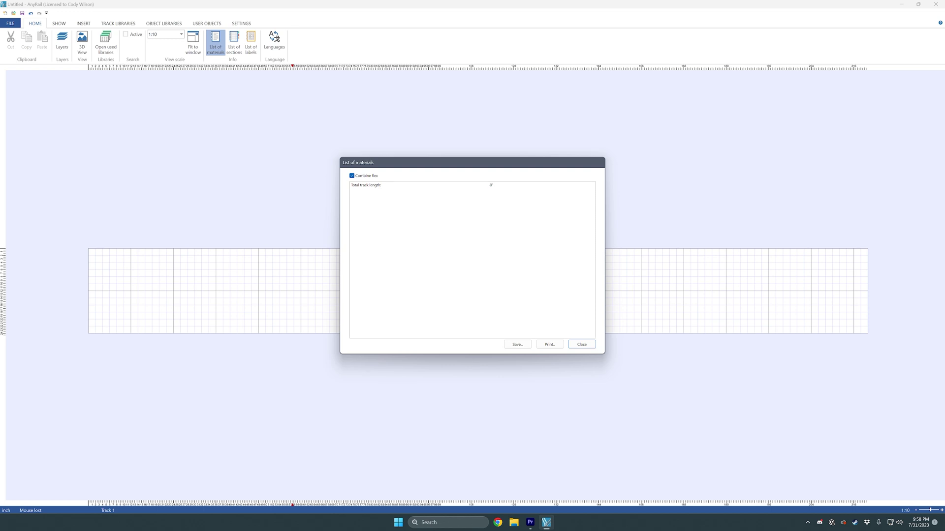
pyautogui.click(581, 345)
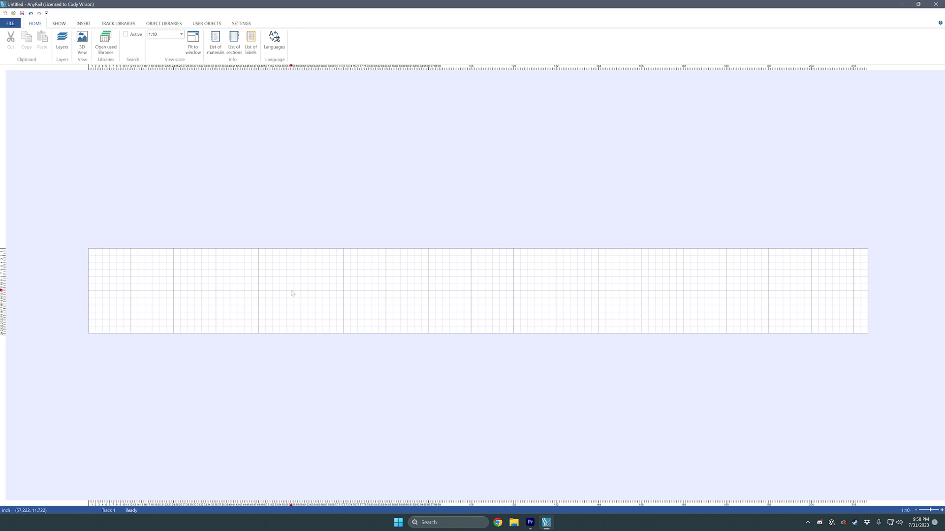
pyautogui.click(215, 42)
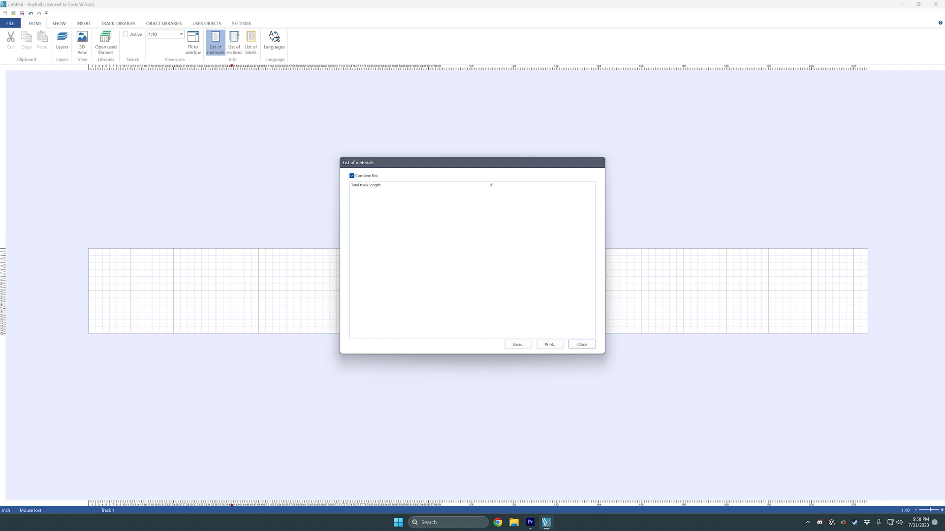
pyautogui.click(582, 345)
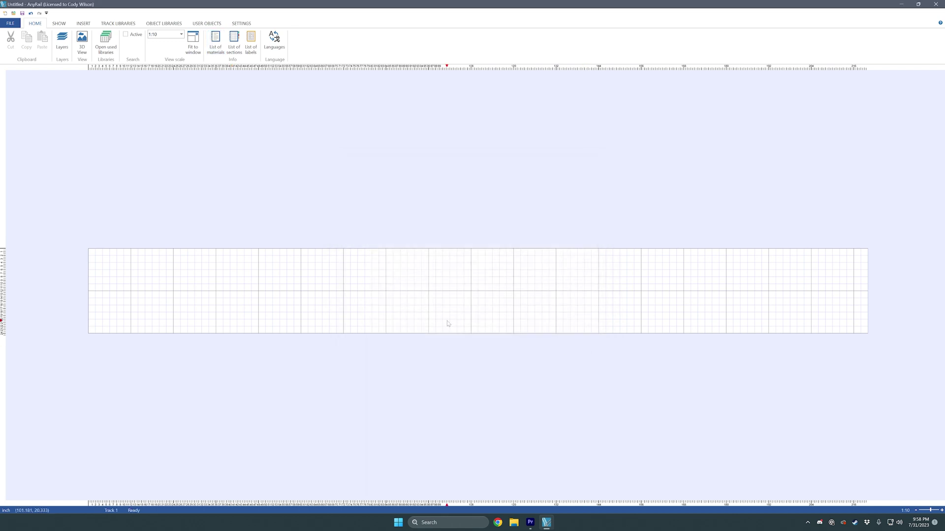